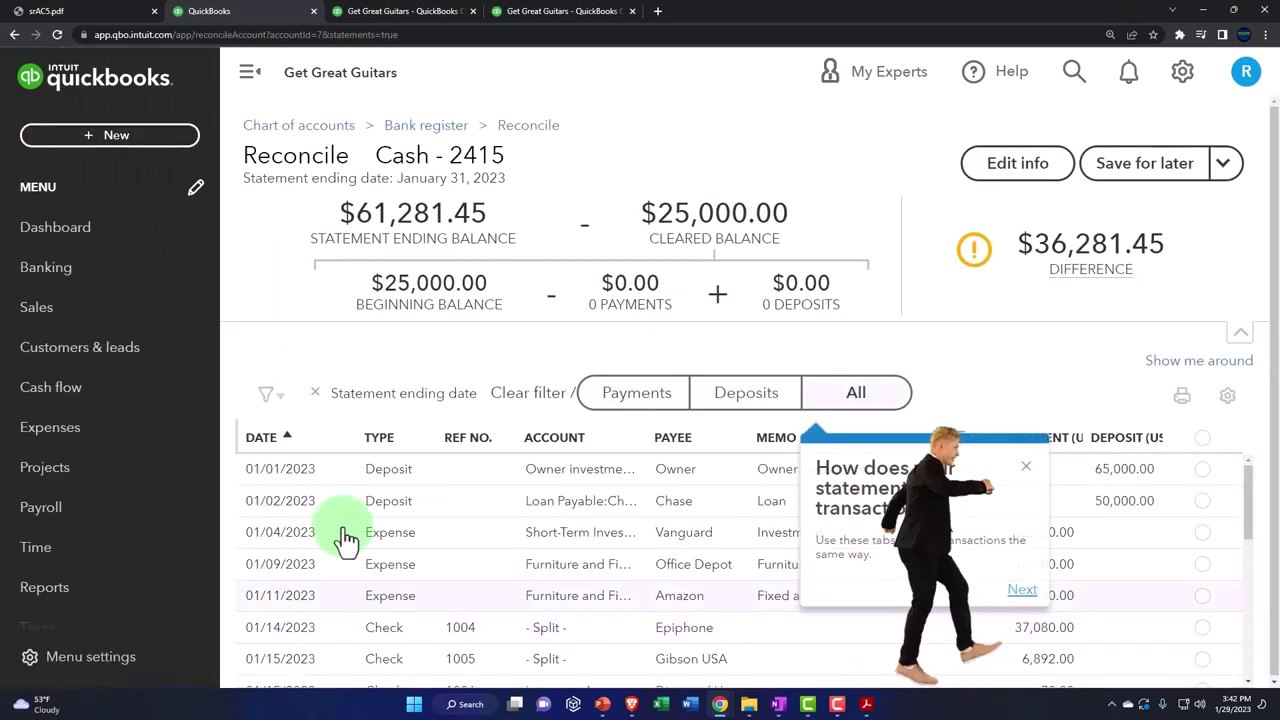
# Collapse the left navigation menu and close the three guided-tour tips on the Cash - 2415 reconcile page
pyautogui.click(250, 72)
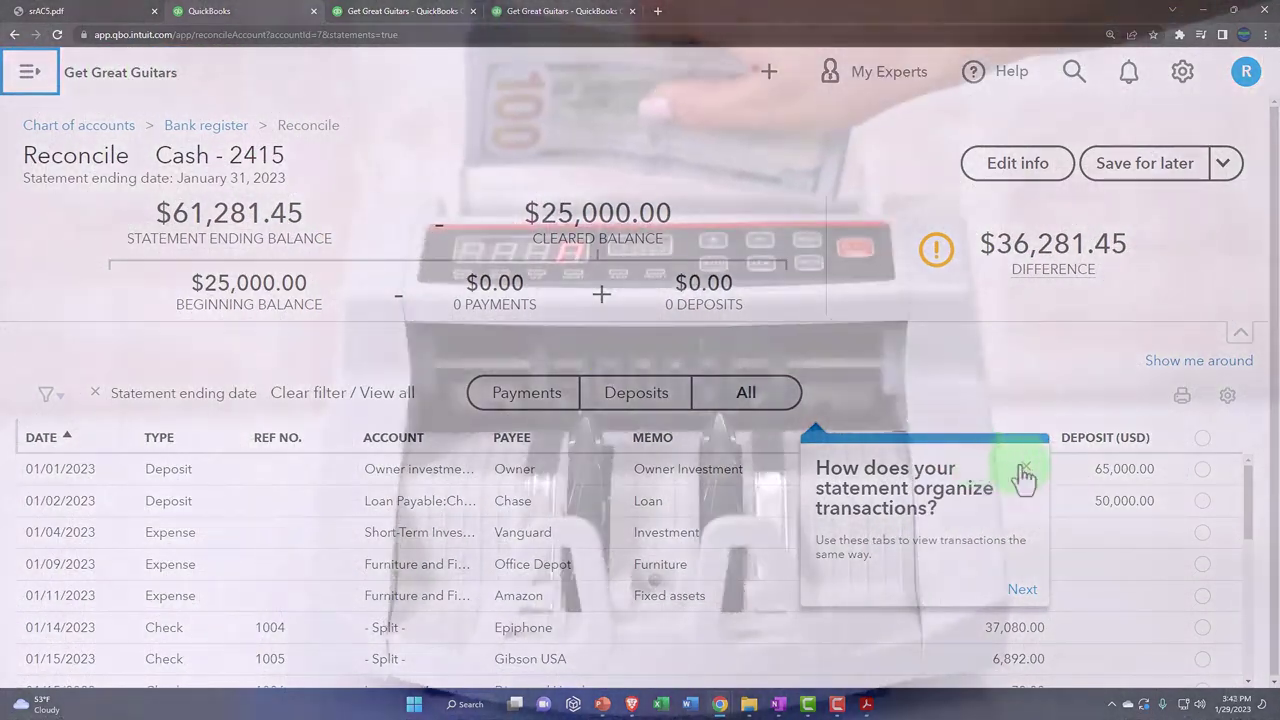
pyautogui.click(1025, 466)
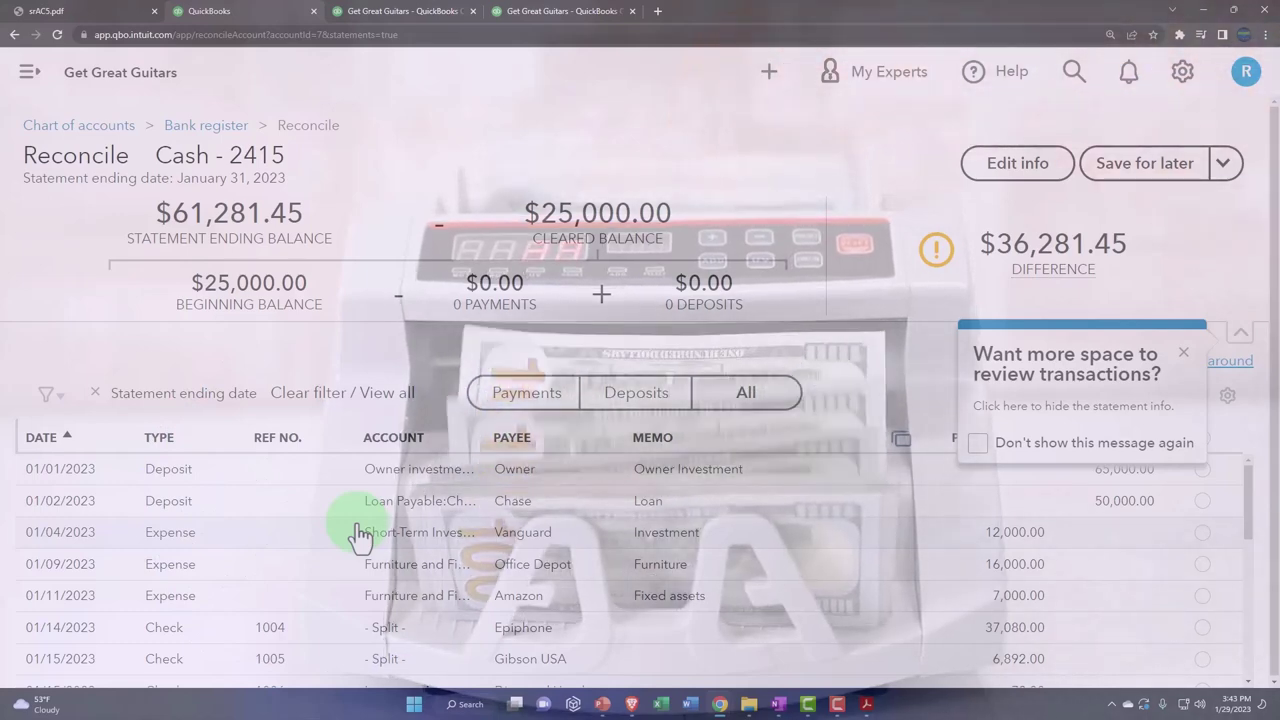
pyautogui.click(1185, 362)
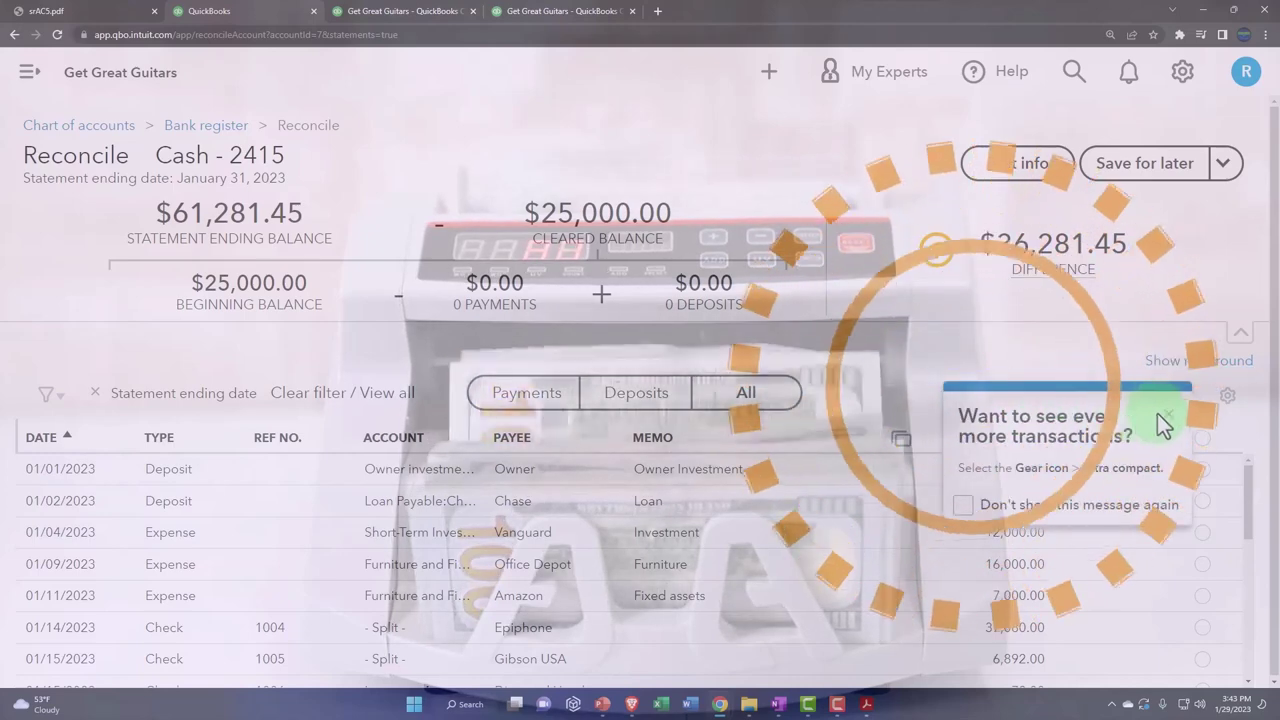
pyautogui.click(1162, 416)
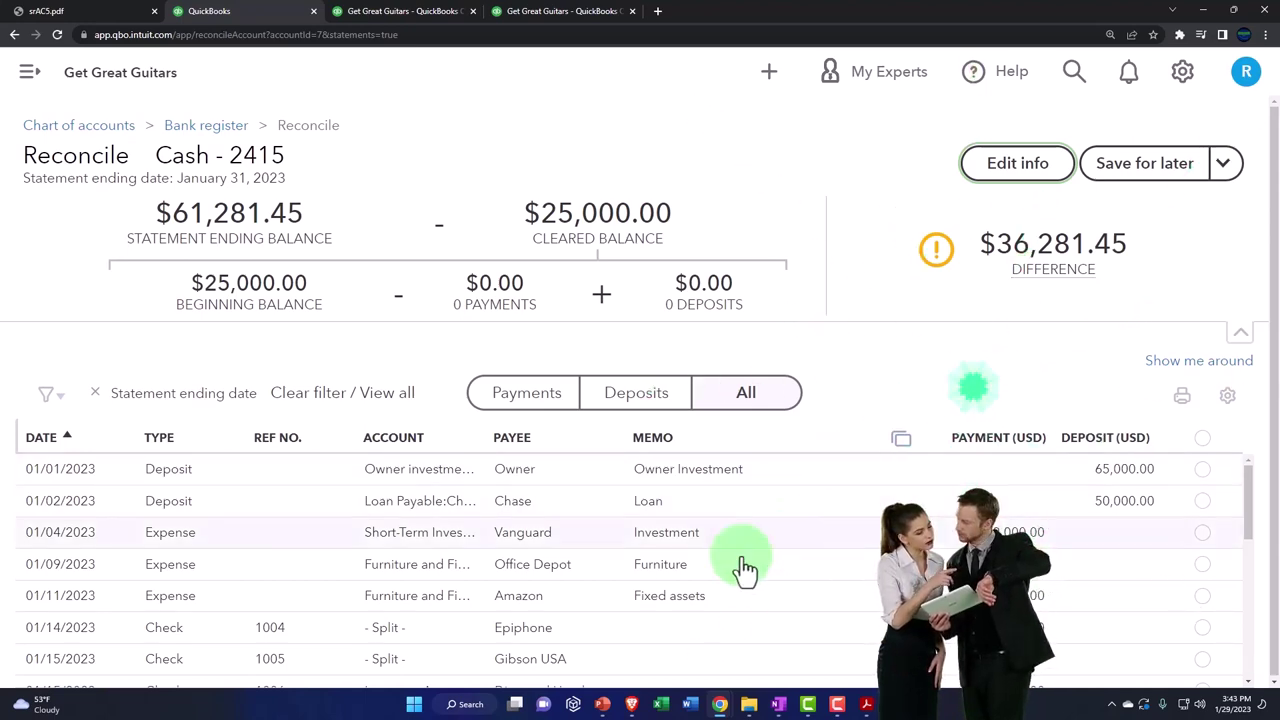
# Switch to the srAC5.pdf reconciliation report and view the top of page 1
pyautogui.moveTo(722, 706)
pyautogui.click(86, 14)
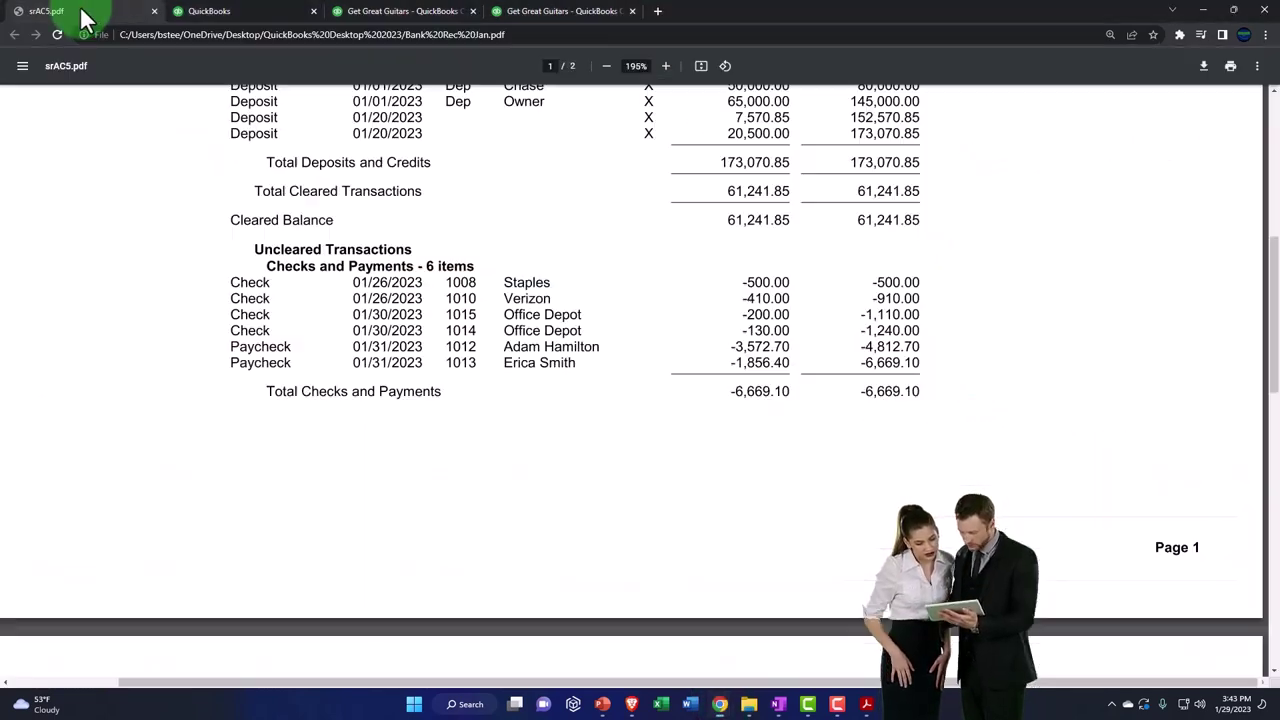
pyautogui.scroll(3, 162, 352)
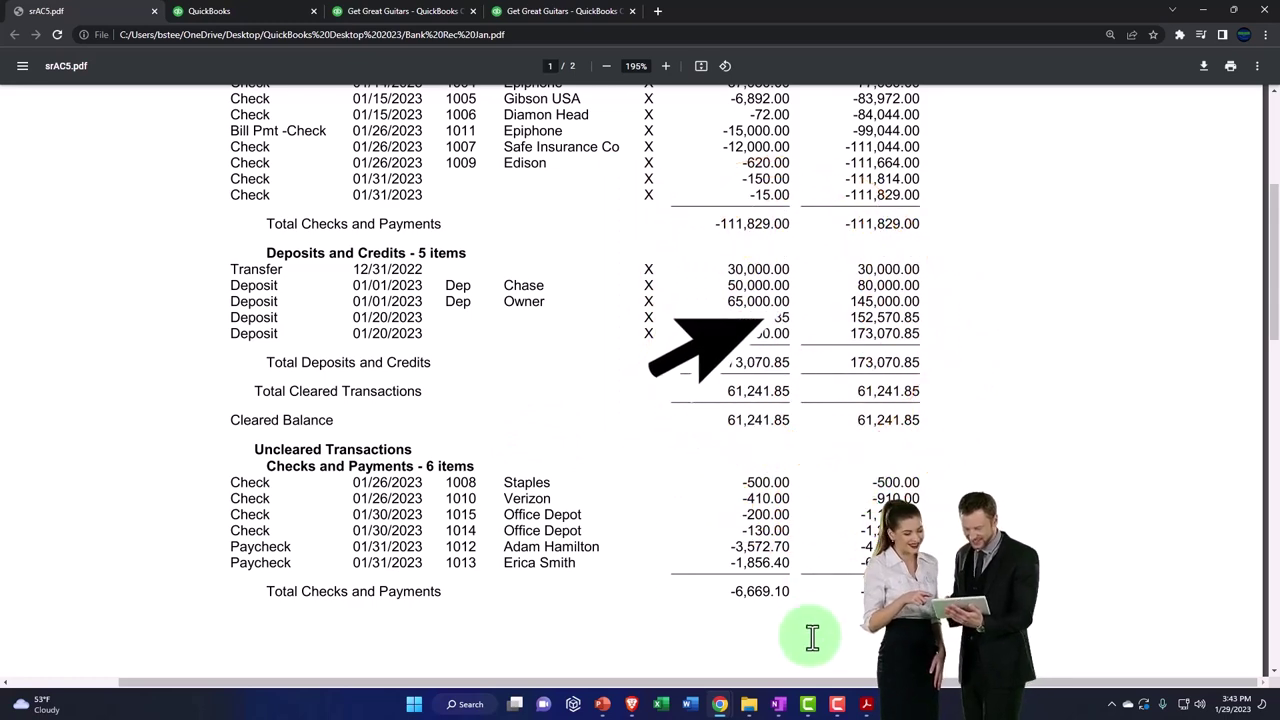
# Glance at the January bank statement, then scroll the report to page 2's Checking 5434 detail
pyautogui.moveTo(749, 704)
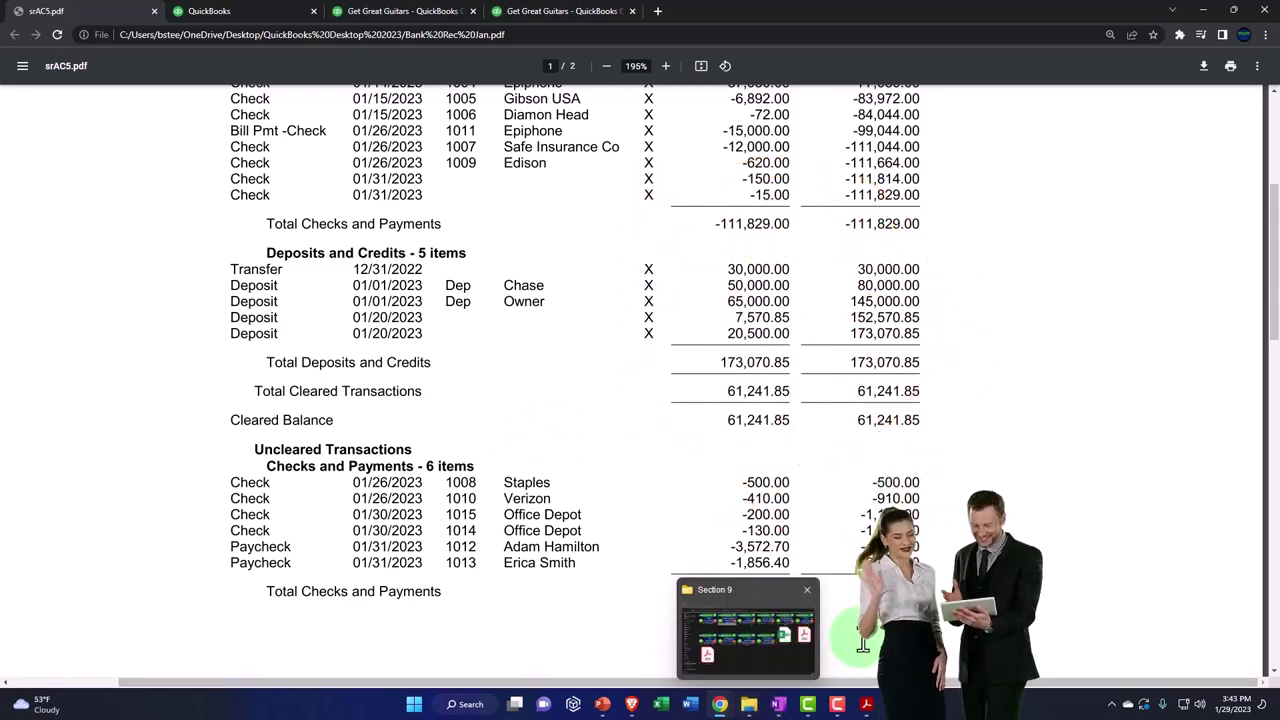
pyautogui.click(866, 704)
pyautogui.scroll(-1, 935, 535)
pyautogui.scroll(5, 935, 535)
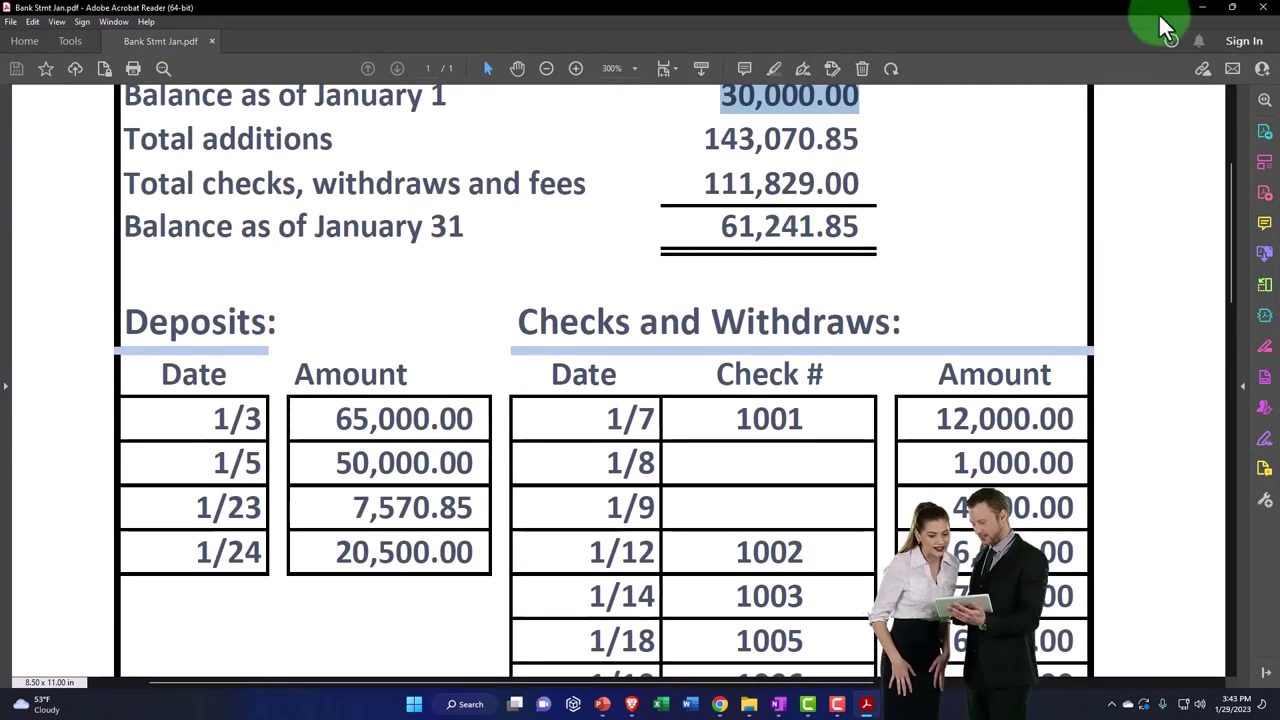
pyautogui.click(1203, 12)
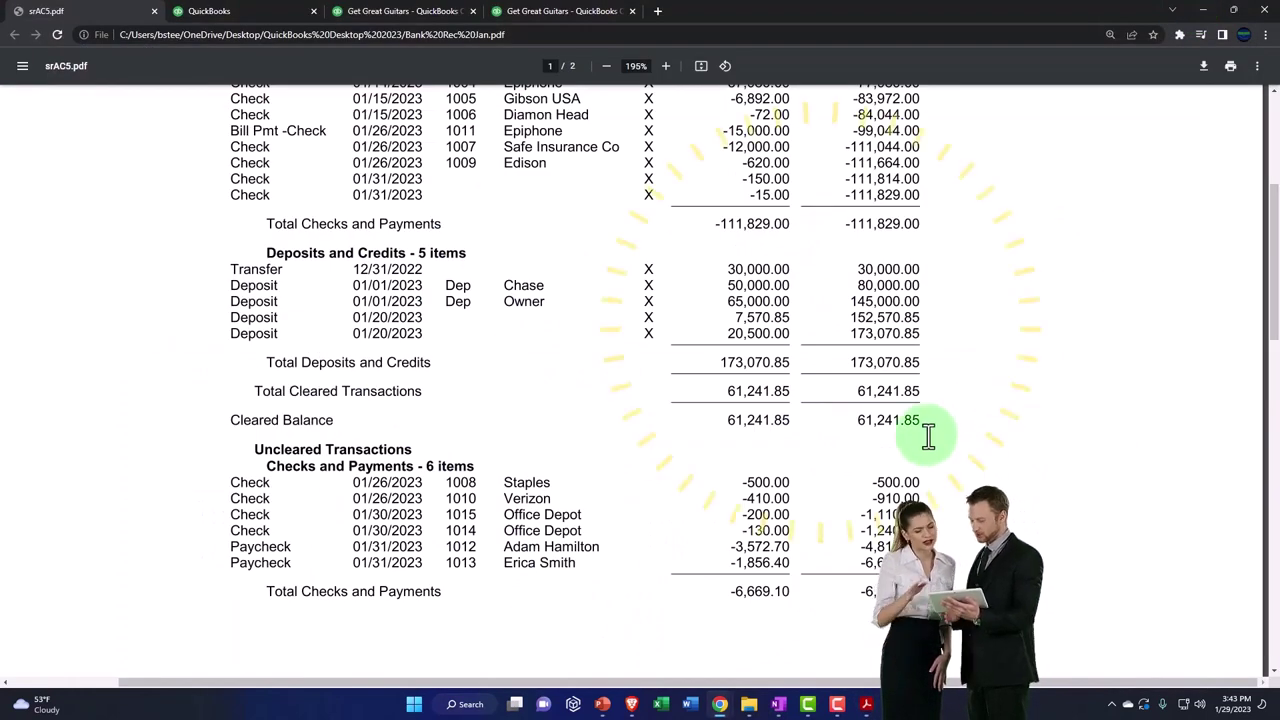
pyautogui.scroll(-2, 928, 435)
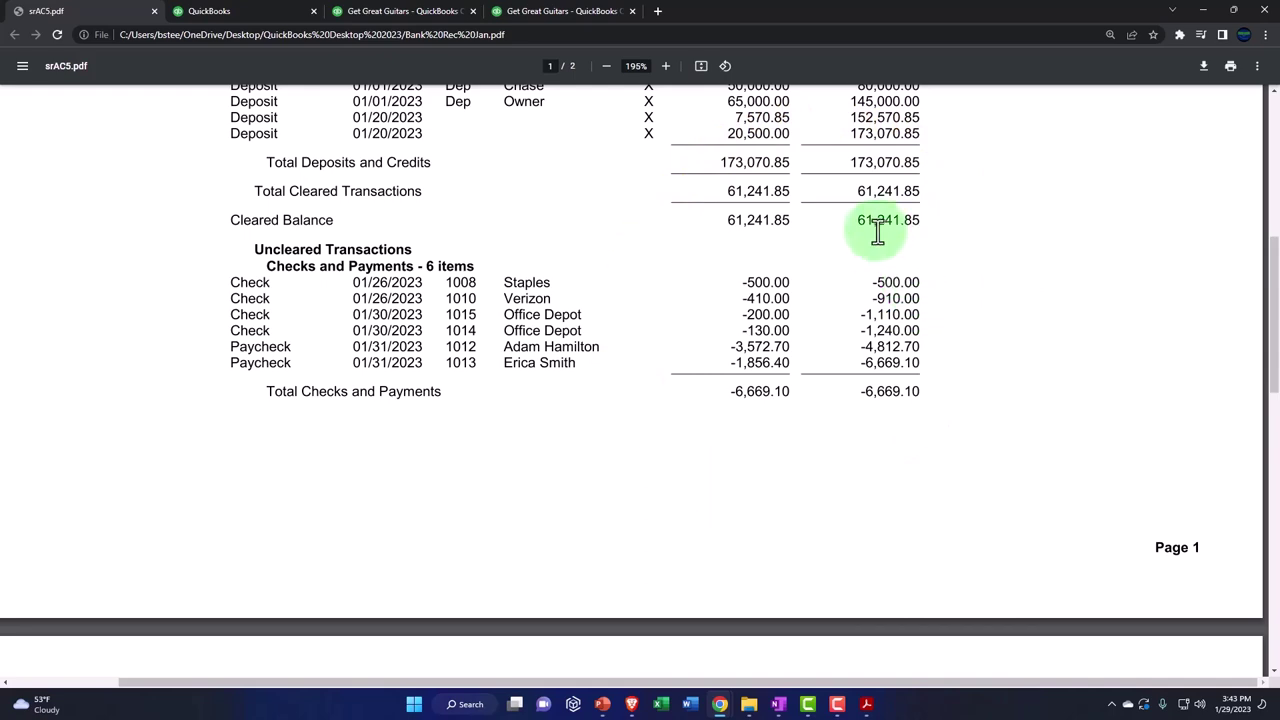
pyautogui.scroll(-5, 877, 232)
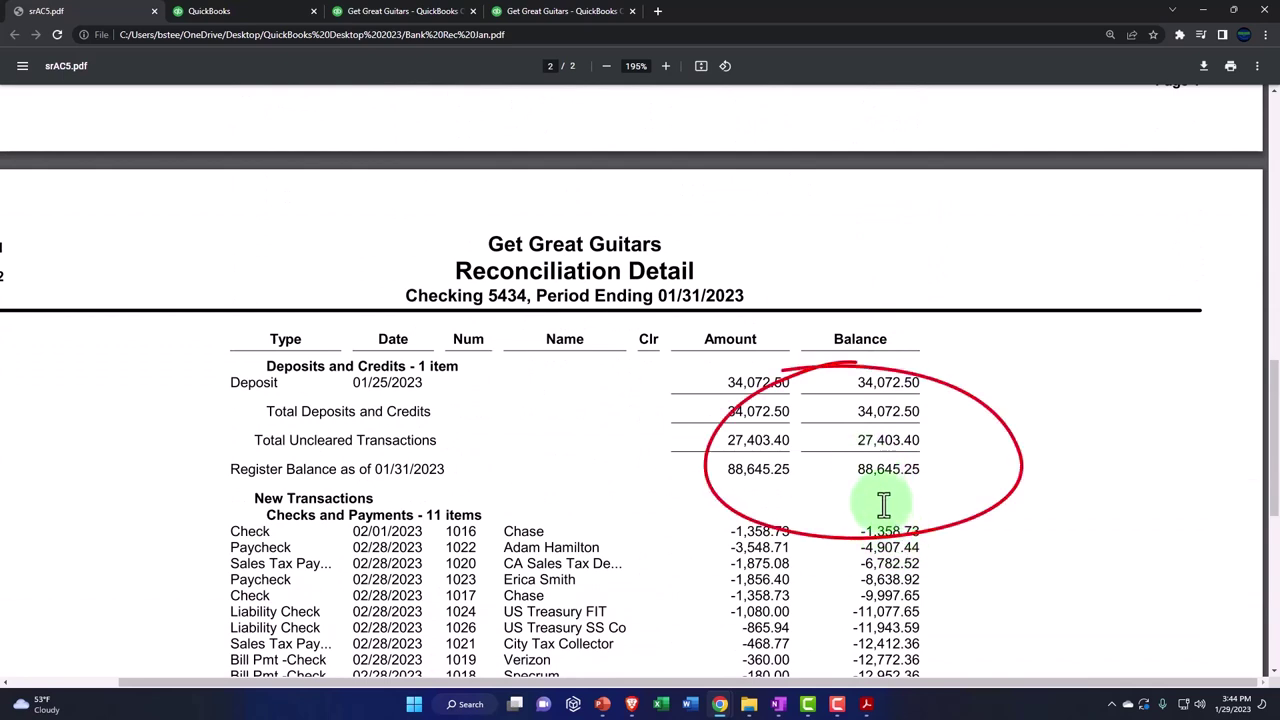
# Check the Profit and Loss and Balance Sheet reports, then return to Cash - 2415 with the statement up
pyautogui.moveTo(868, 707)
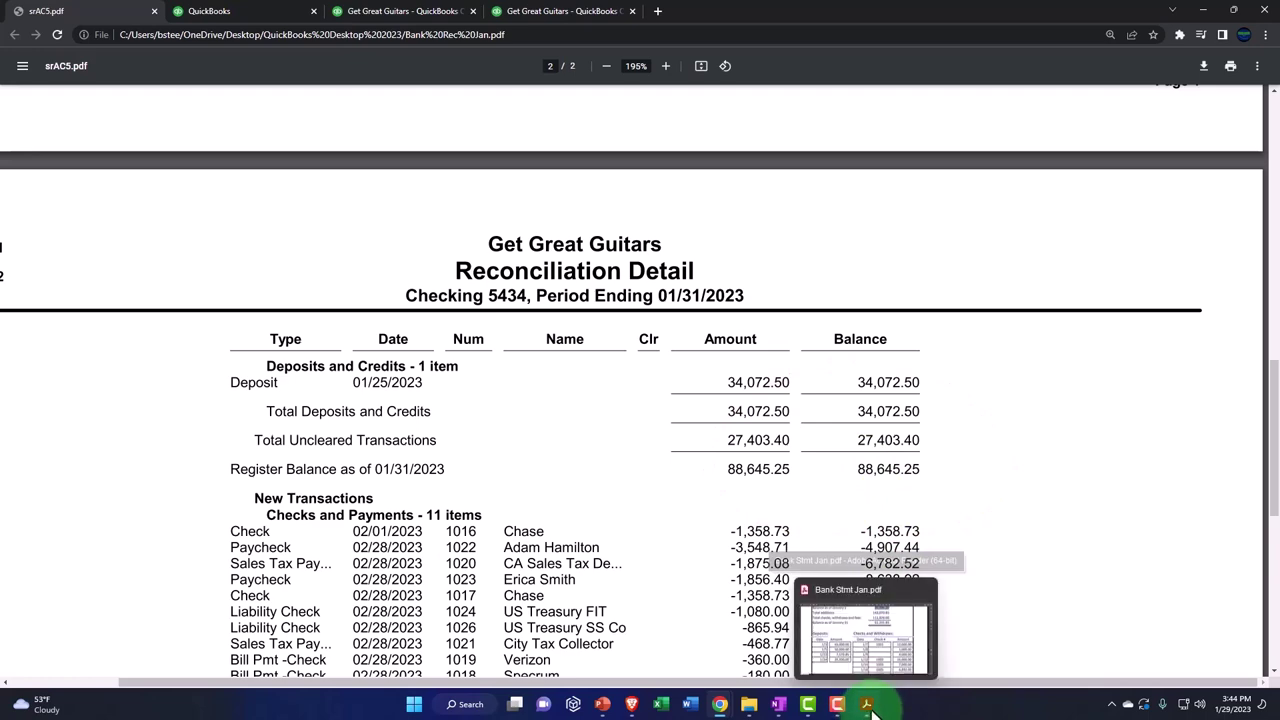
pyautogui.click(545, 12)
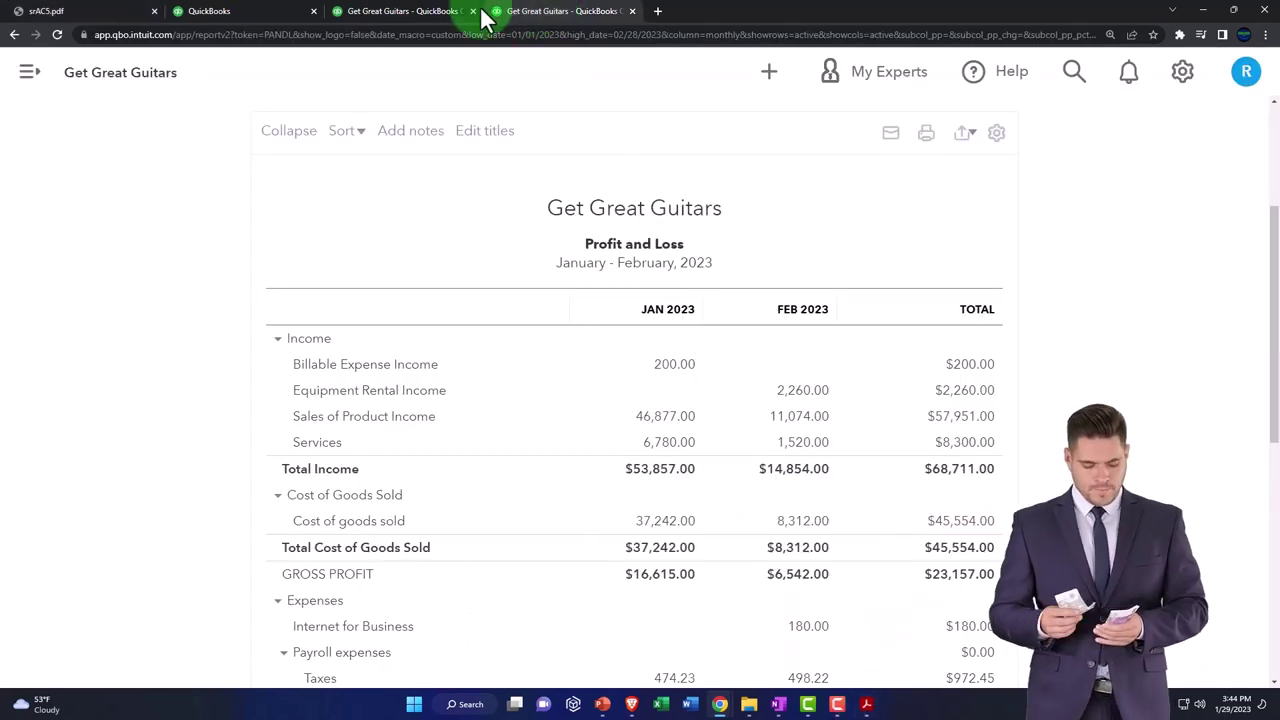
pyautogui.click(400, 14)
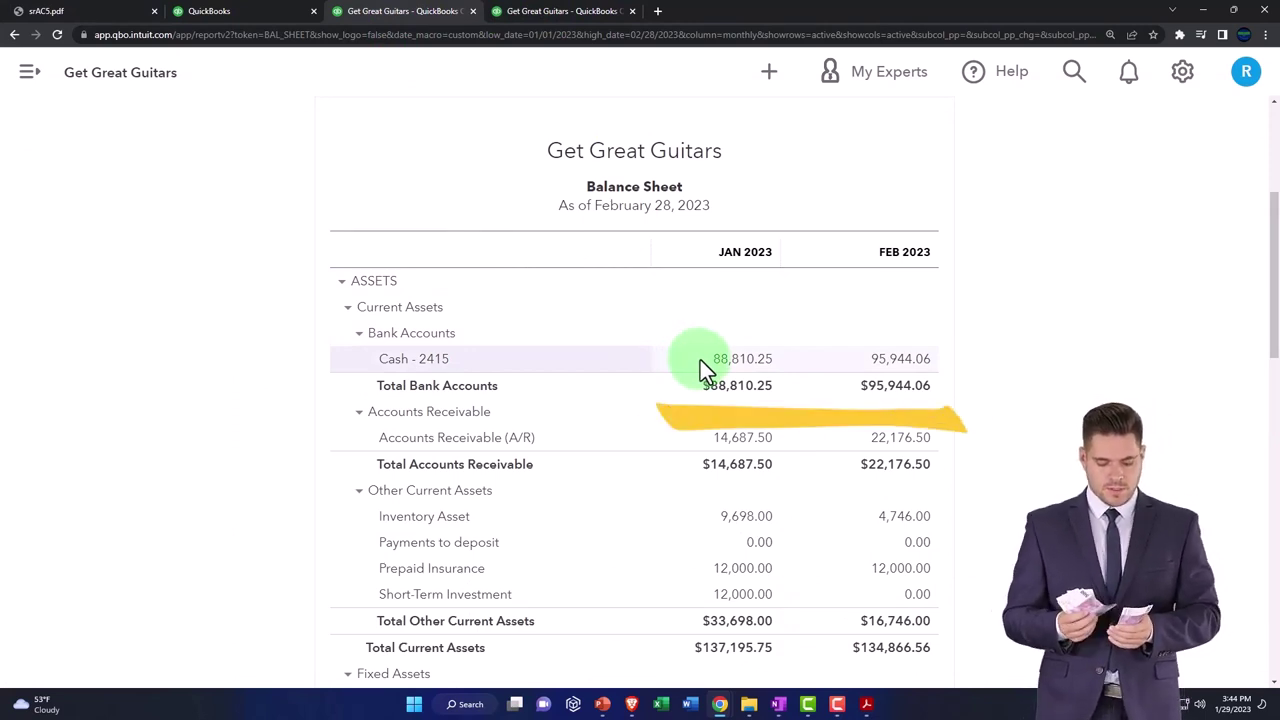
pyautogui.click(260, 11)
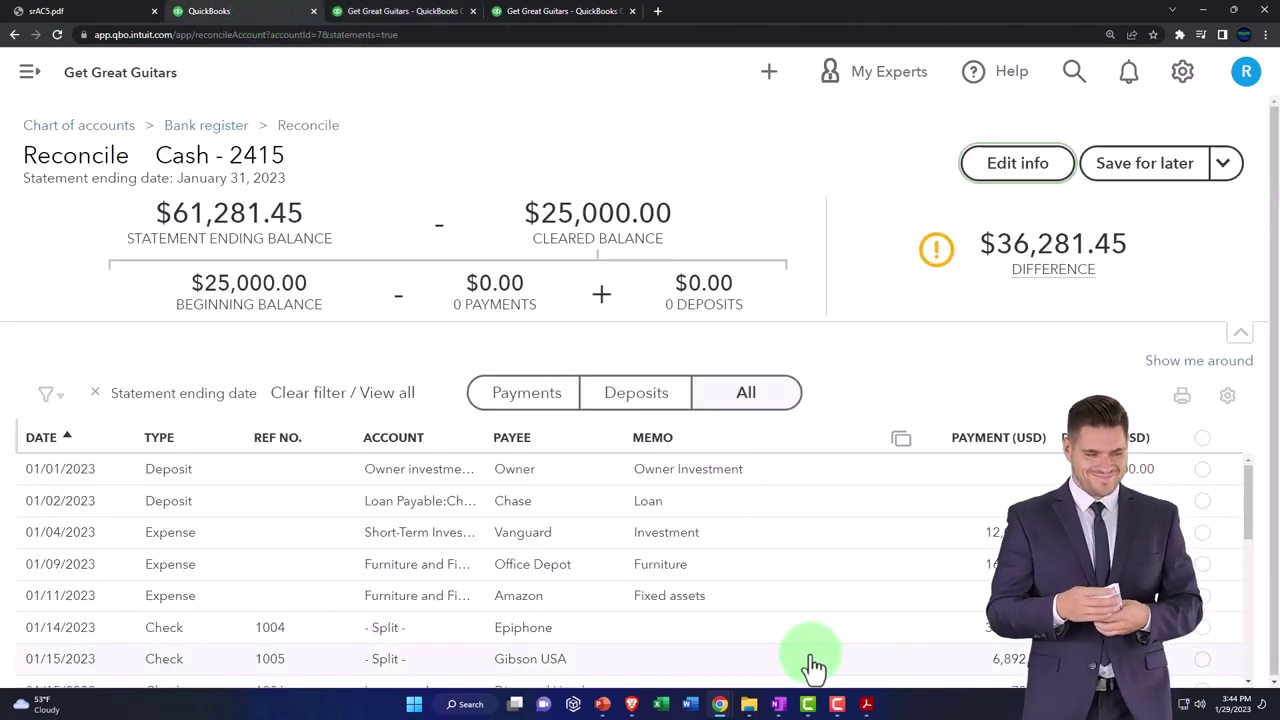
pyautogui.click(866, 704)
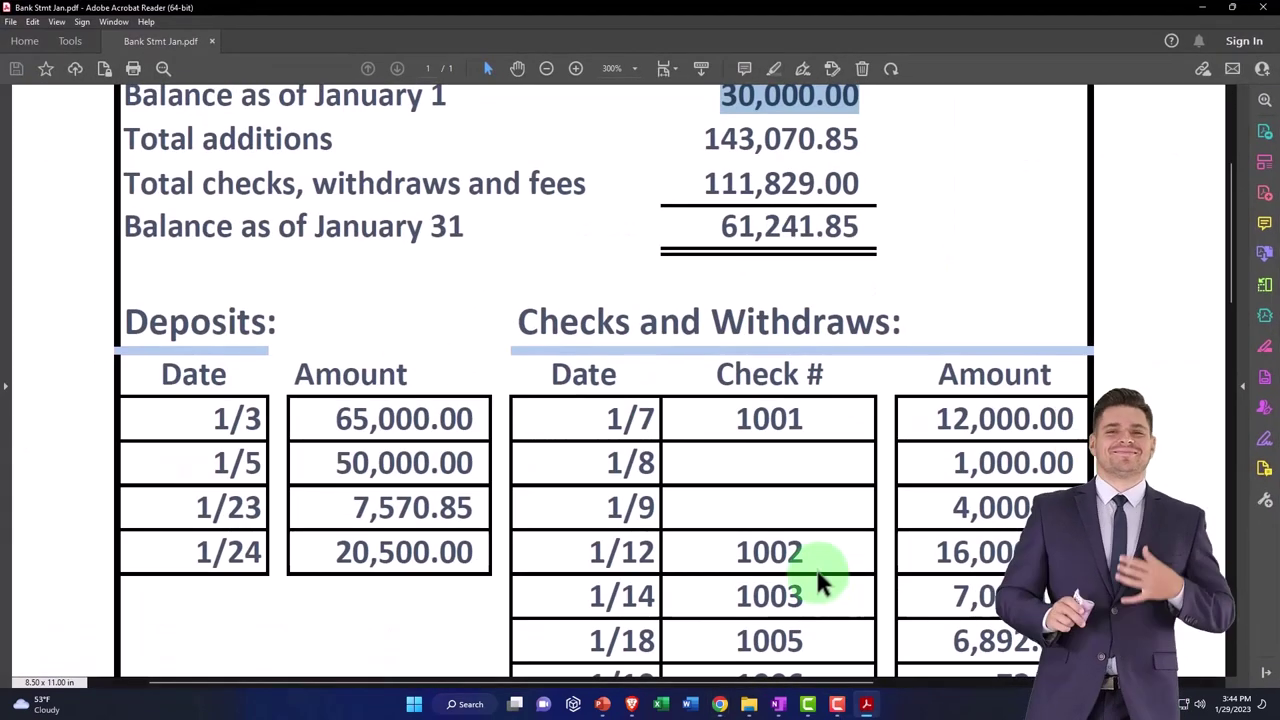
# Deselect the 30,000.00 balance and toggle the January statement away and back up
pyautogui.click(818, 580)
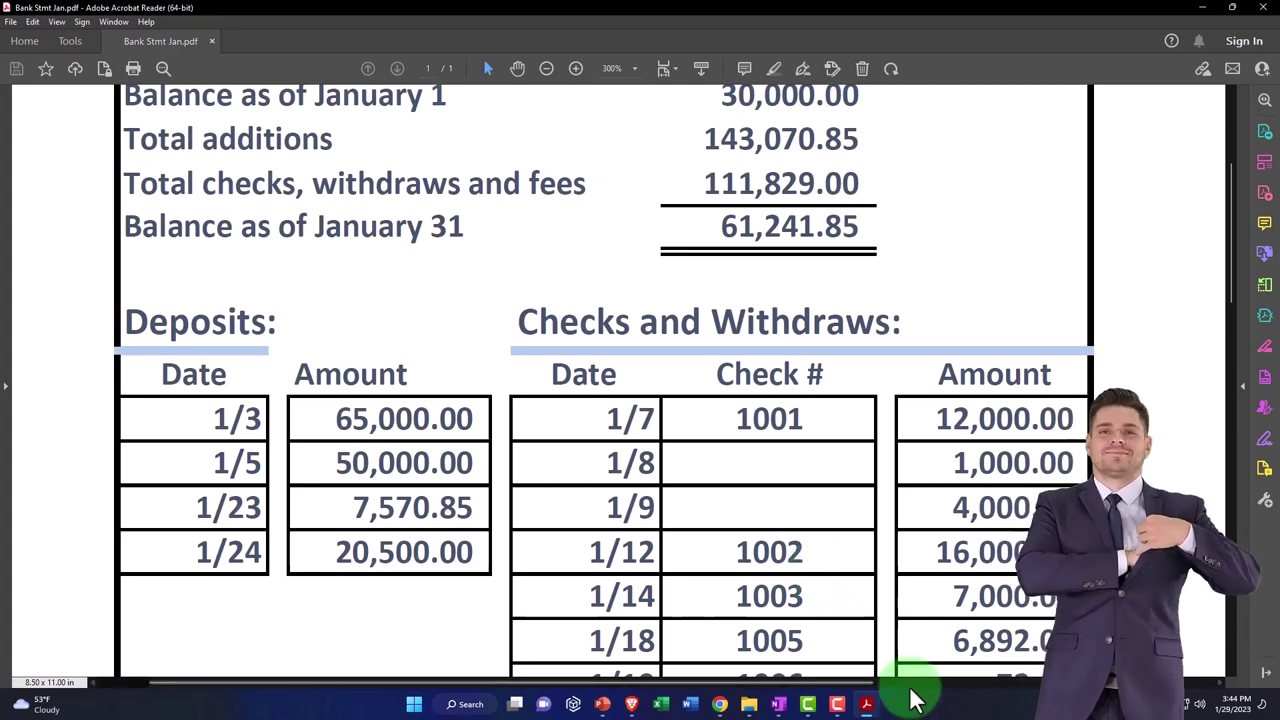
pyautogui.click(866, 704)
pyautogui.click(867, 705)
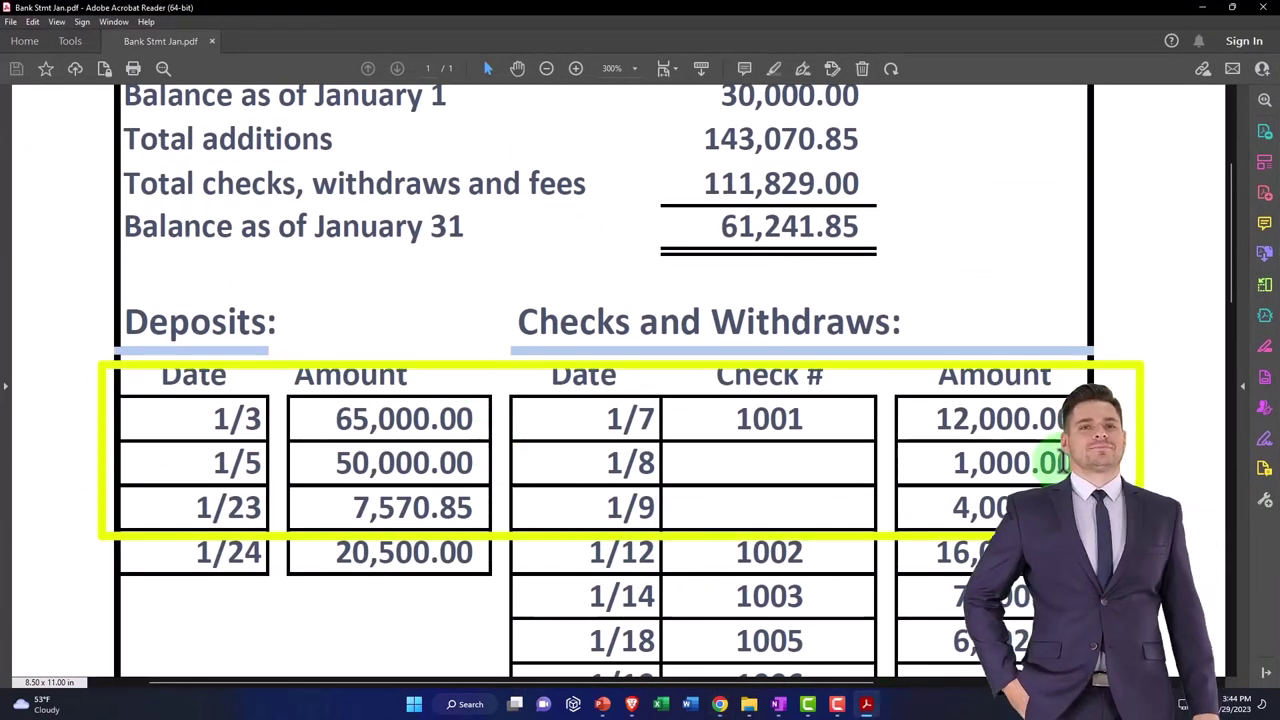
# Return to the Cash - 2415 transaction list and zoom the browser out to 125%
pyautogui.click(867, 705)
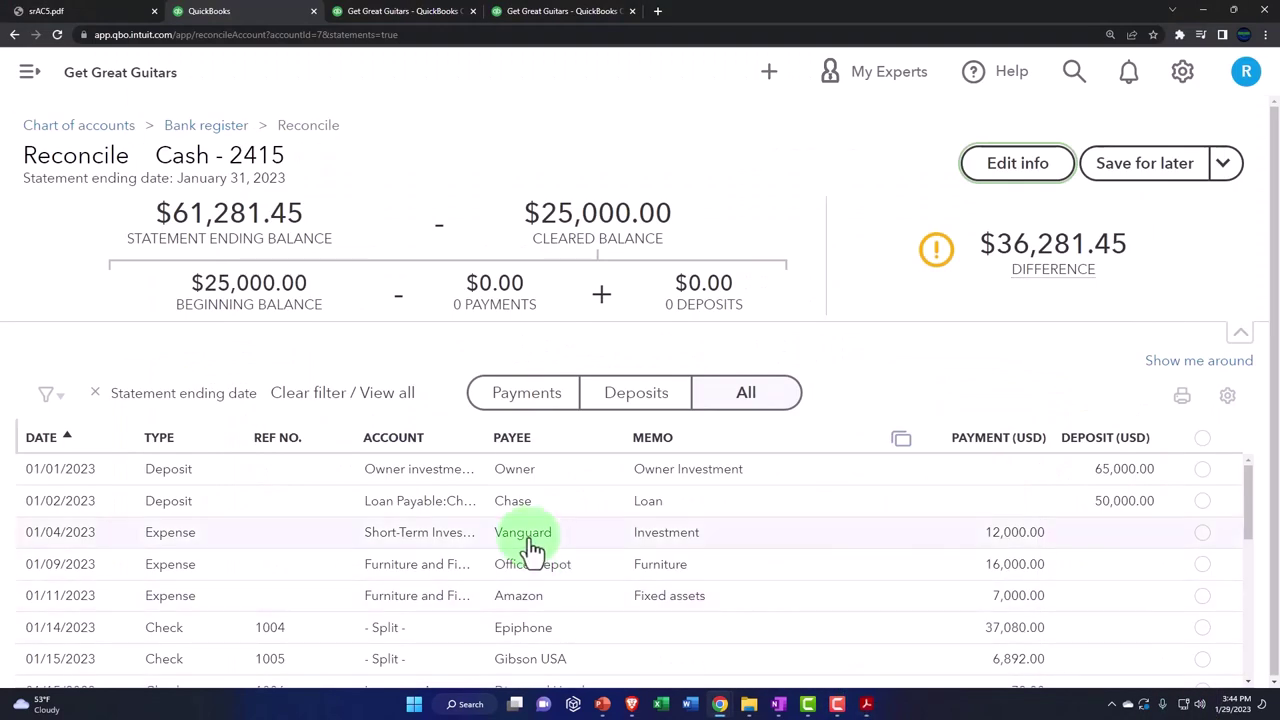
pyautogui.scroll(-2, 528, 551)
pyautogui.scroll(1, 528, 551)
pyautogui.hotkey('ctrl', '-')
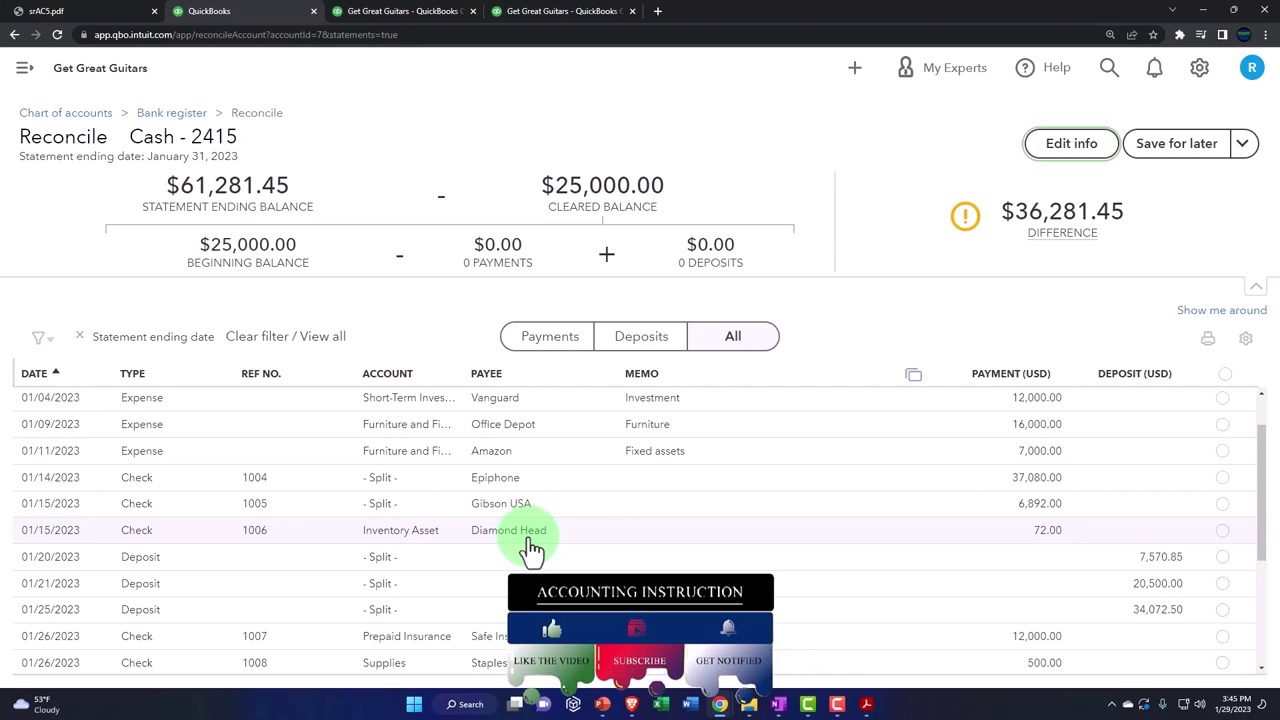
# Review srAC5.pdf page 1's uncleared checks and payments, then go back to the reconcile page
pyautogui.click(110, 12)
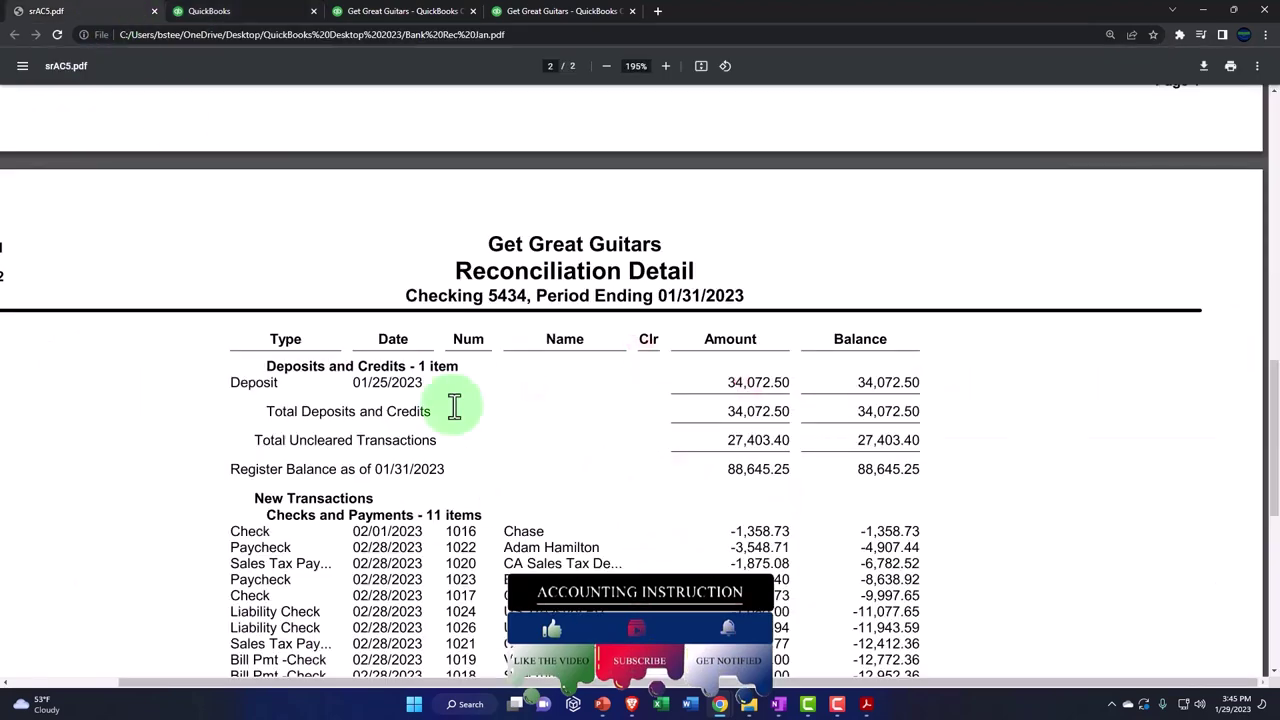
pyautogui.scroll(6, 570, 440)
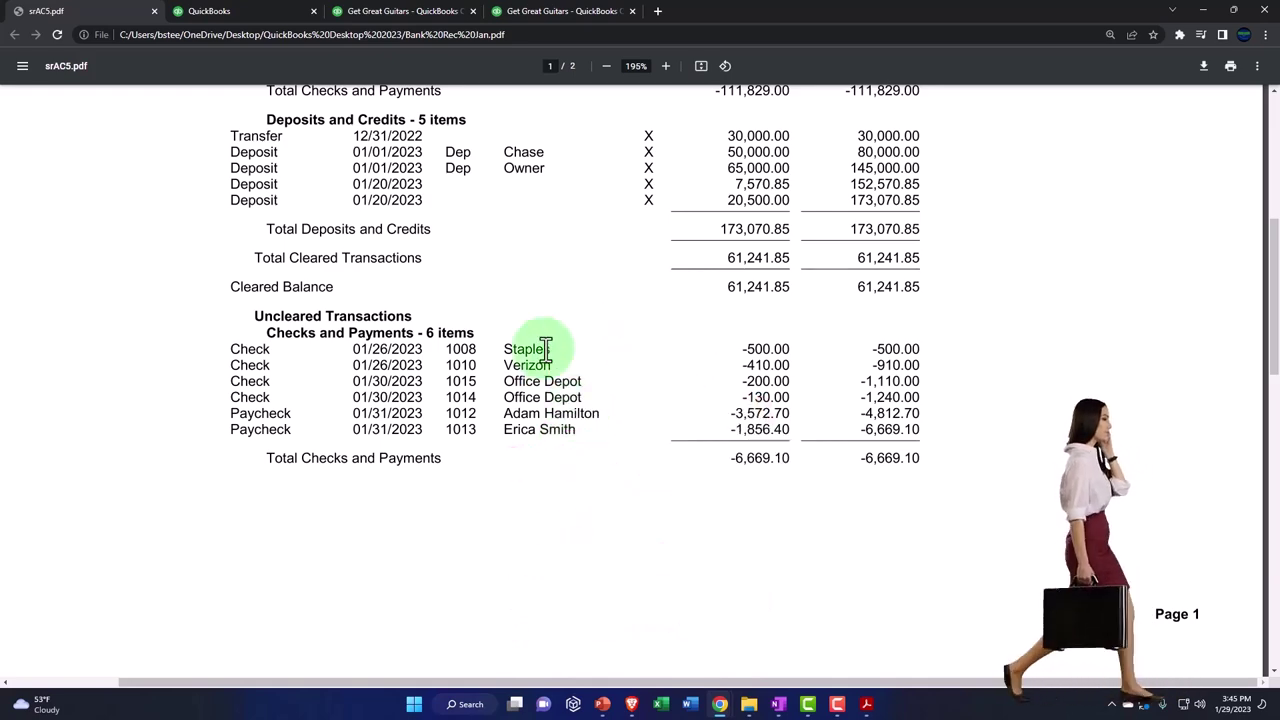
pyautogui.click(298, 14)
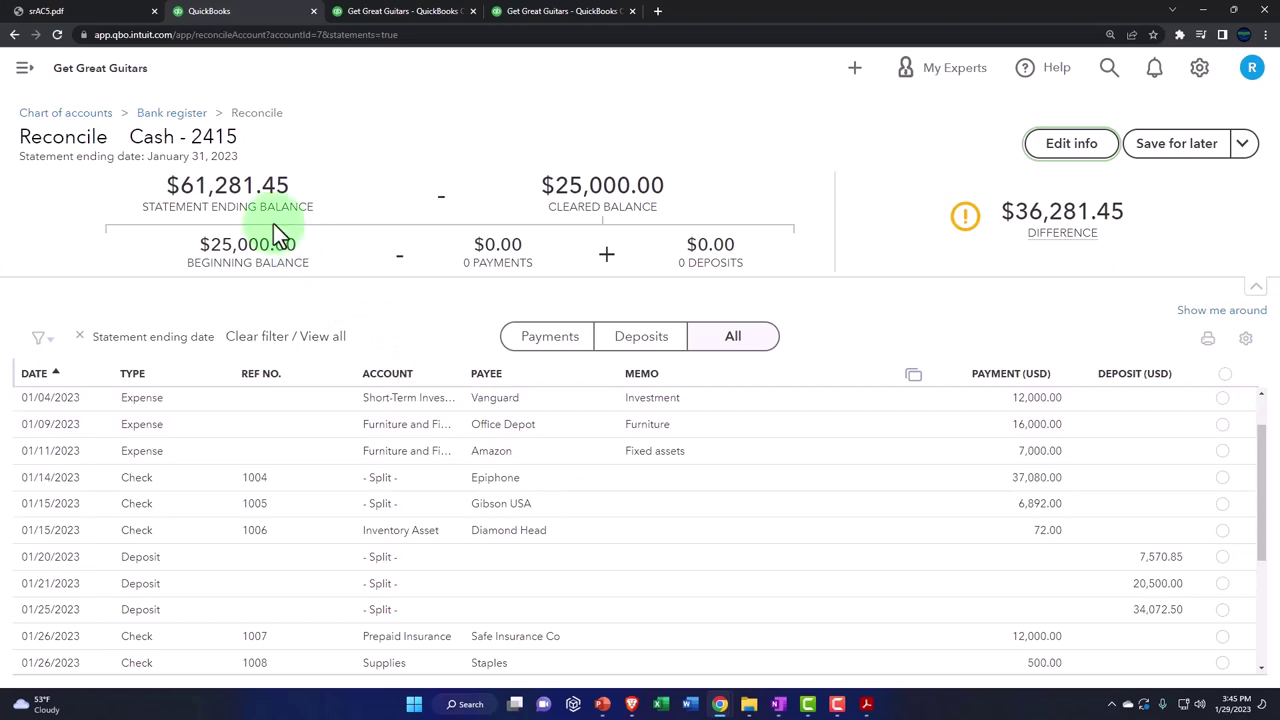
pyautogui.click(866, 704)
pyautogui.scroll(1, 790, 540)
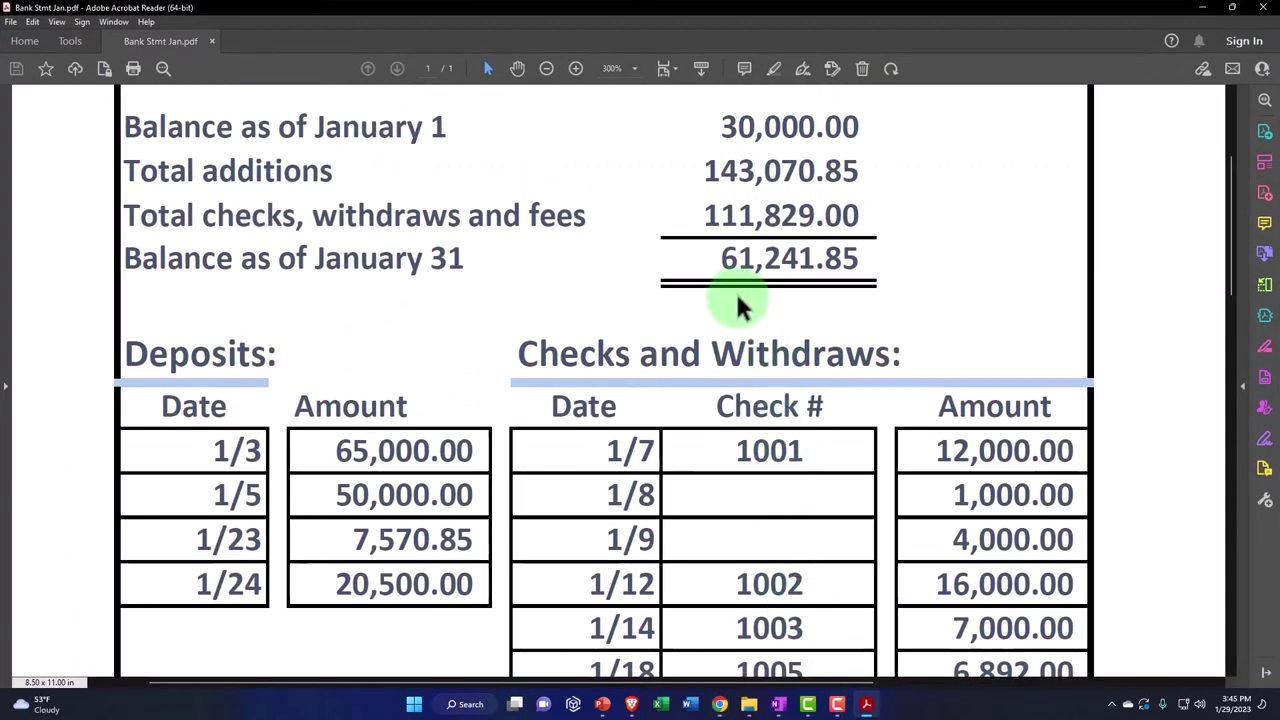
pyautogui.click(1202, 8)
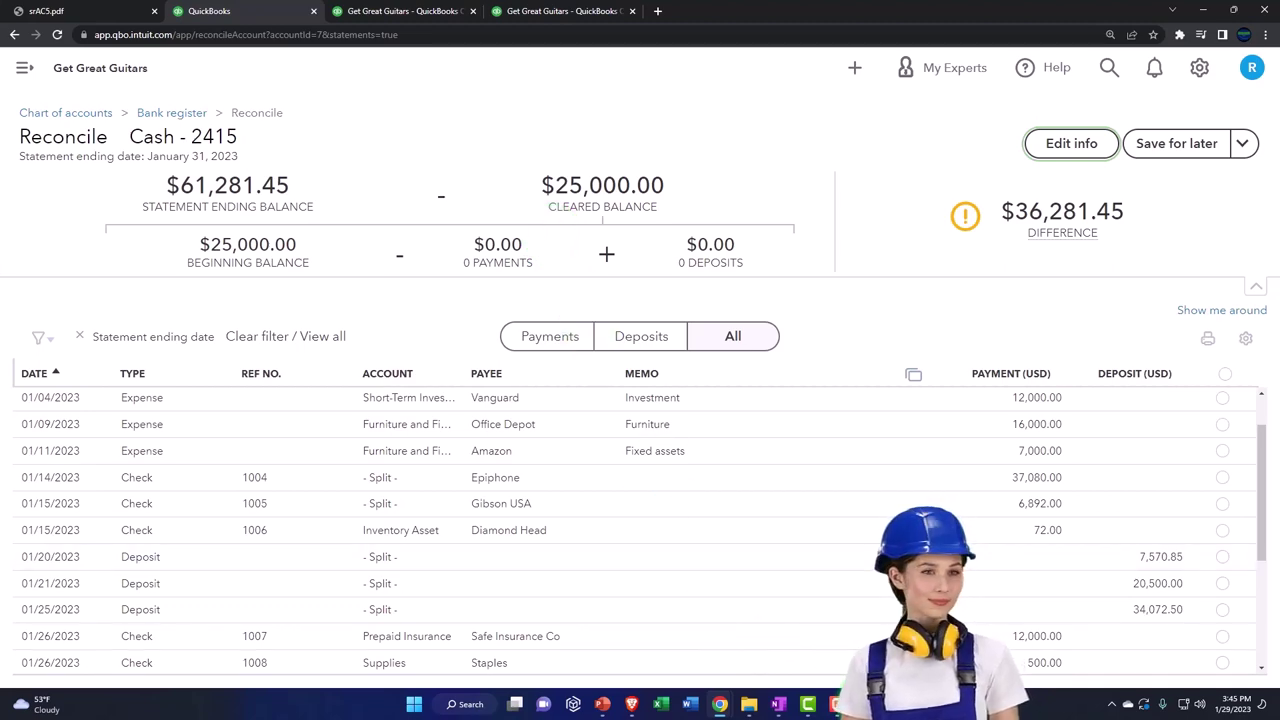
pyautogui.click(837, 704)
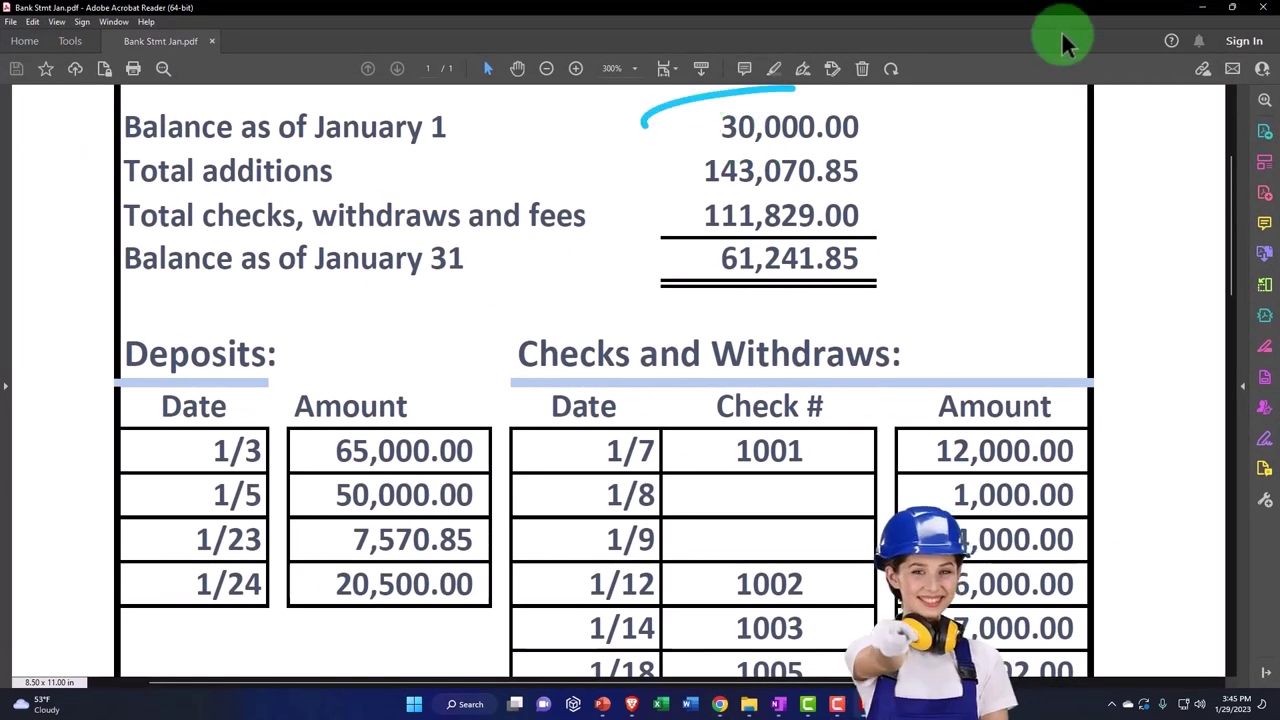
pyautogui.click(1206, 10)
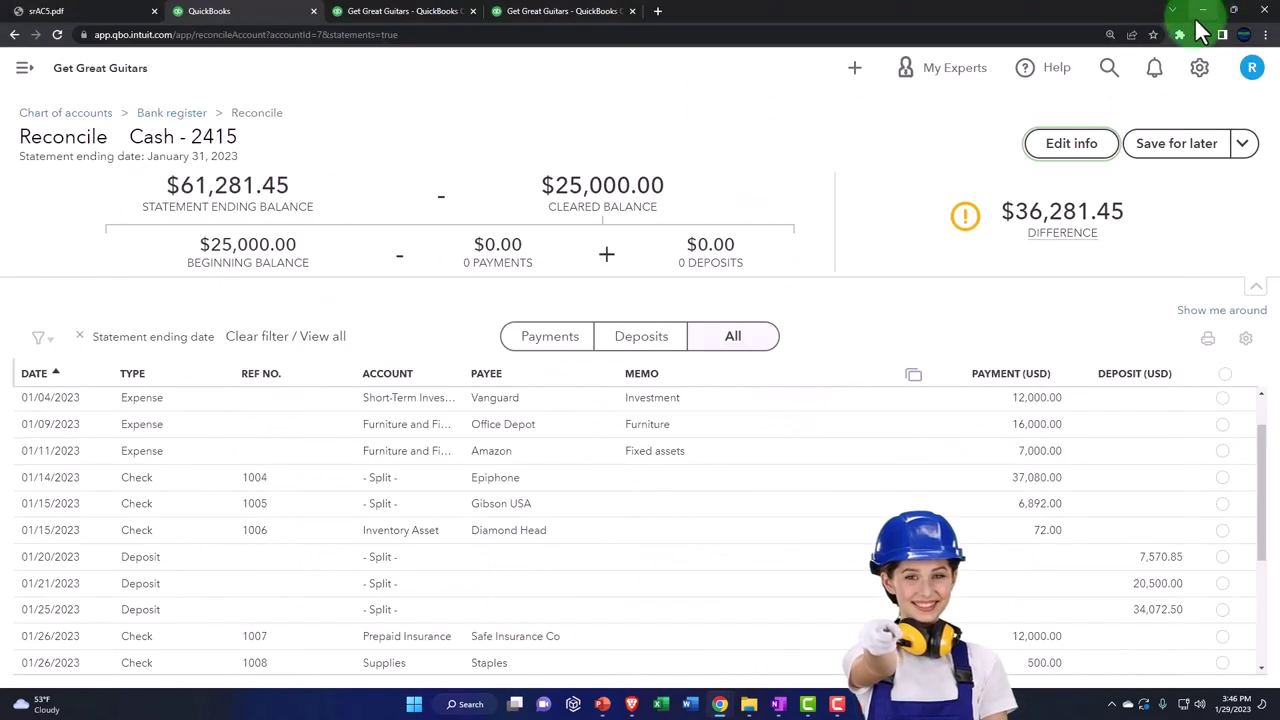
pyautogui.click(977, 238)
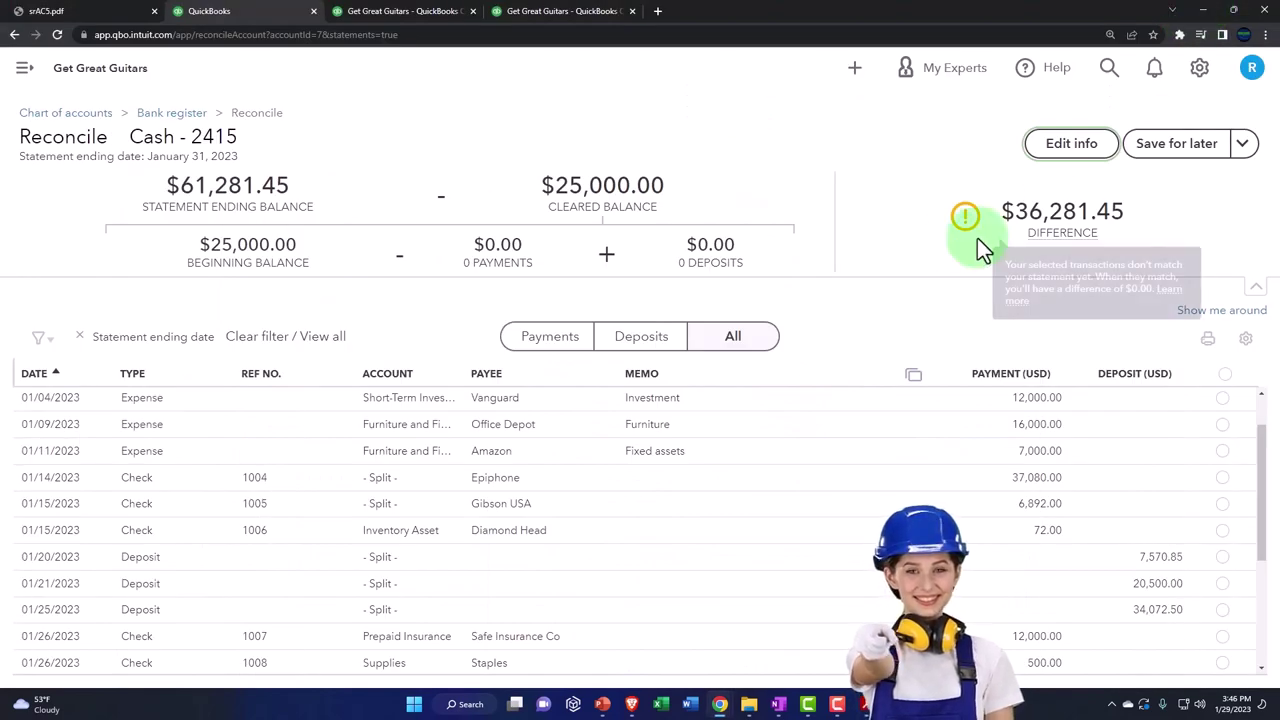
pyautogui.click(256, 282)
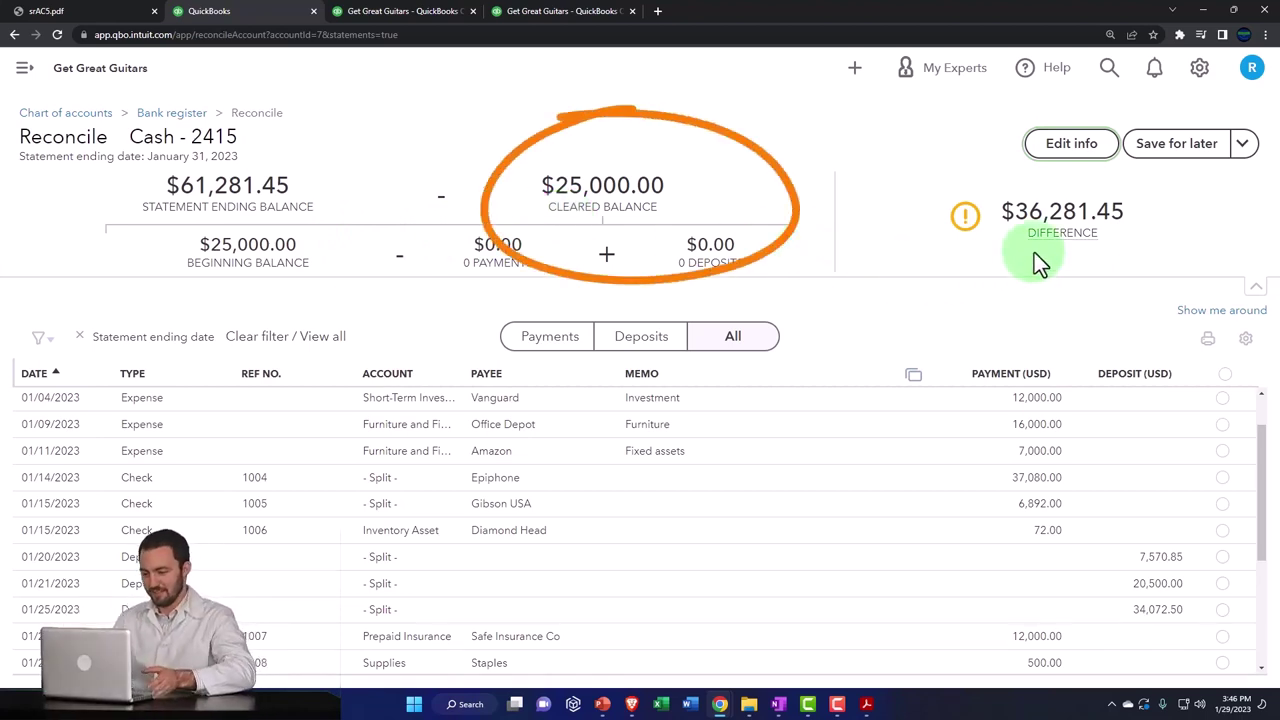
# Launch Windows Calculator in compact always-on-top mode beside the transaction list
pyautogui.click(465, 704)
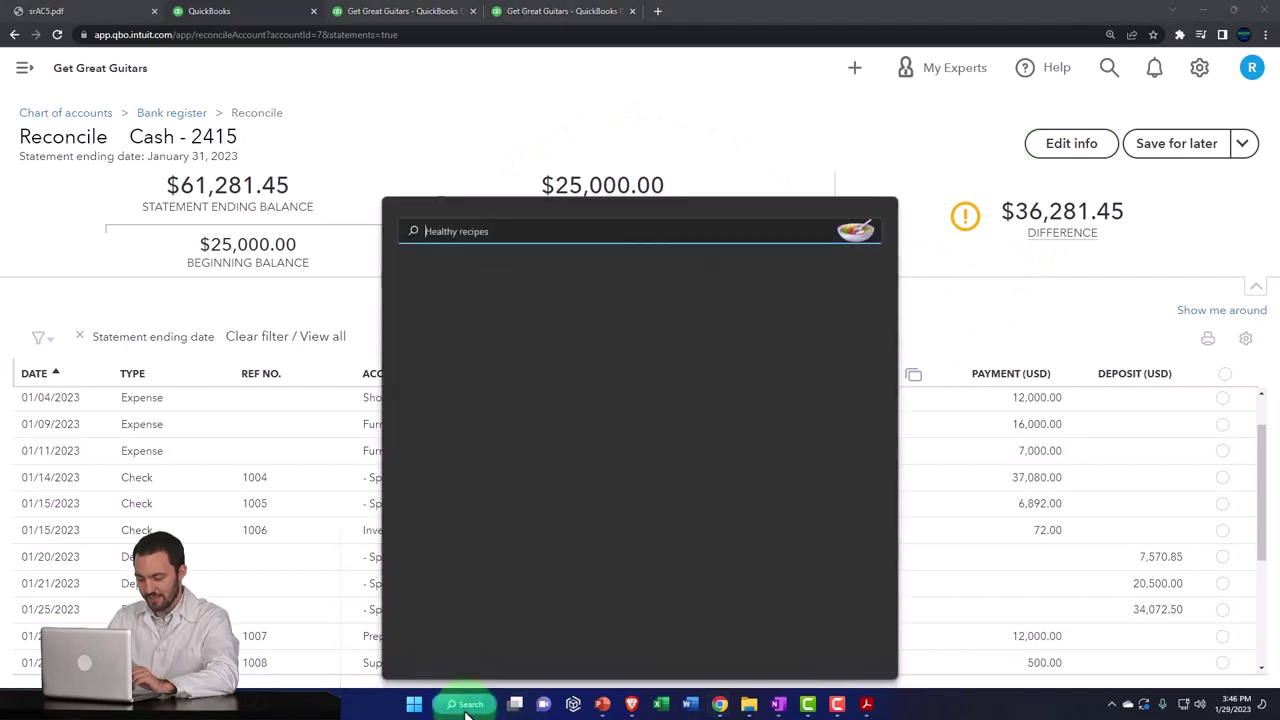
pyautogui.click(440, 294)
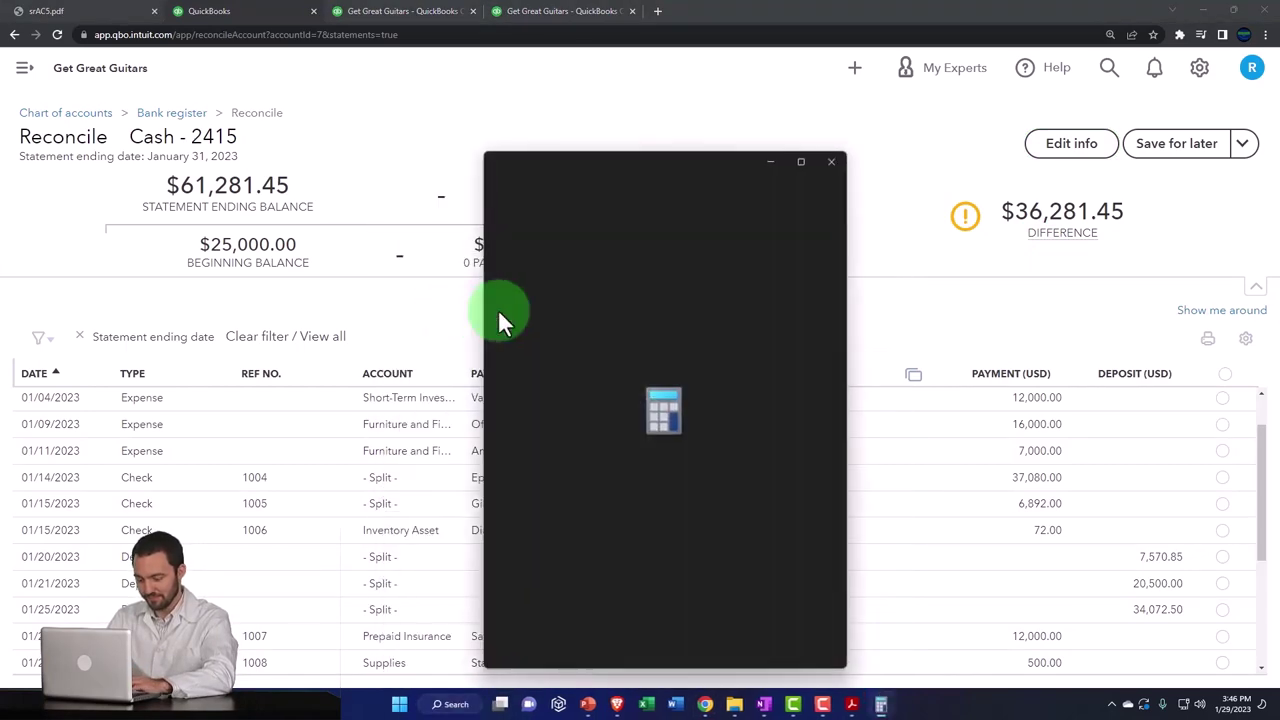
pyautogui.click(600, 187)
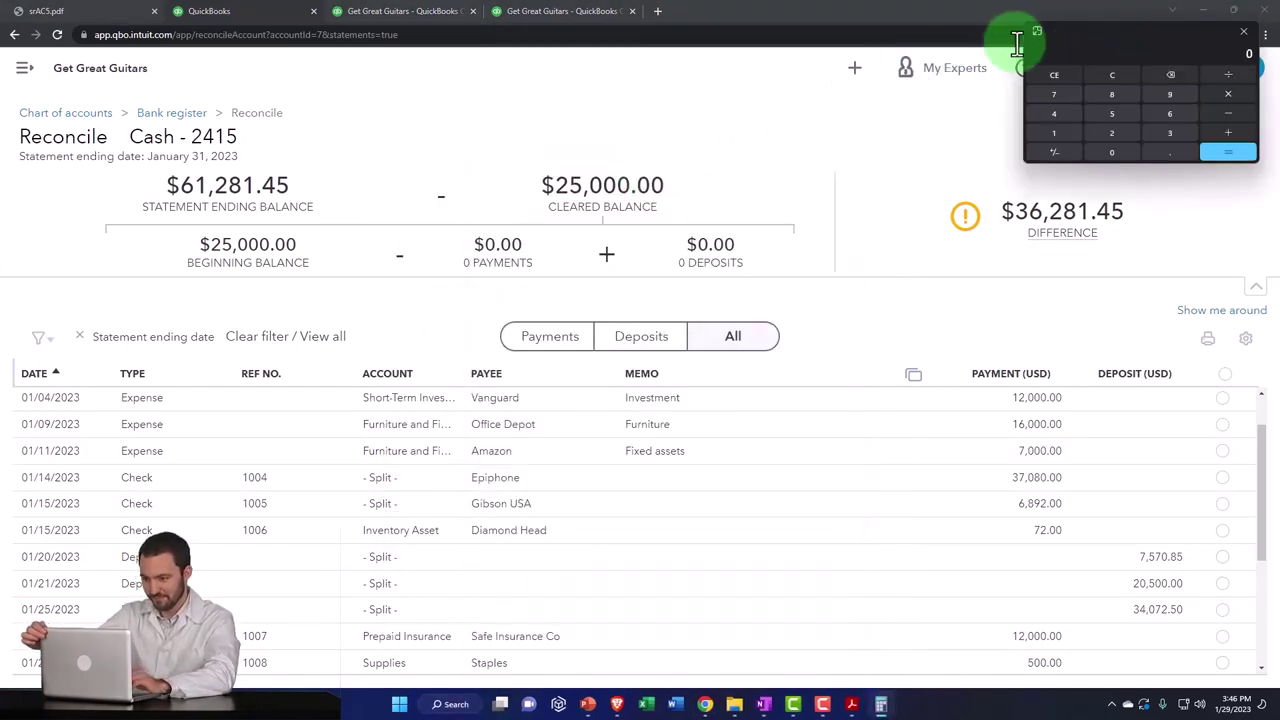
pyautogui.moveTo(1020, 35)
pyautogui.mouseDown()
pyautogui.moveTo(924, 318)
pyautogui.moveTo(878, 354)
pyautogui.mouseUp()
pyautogui.click(906, 400)
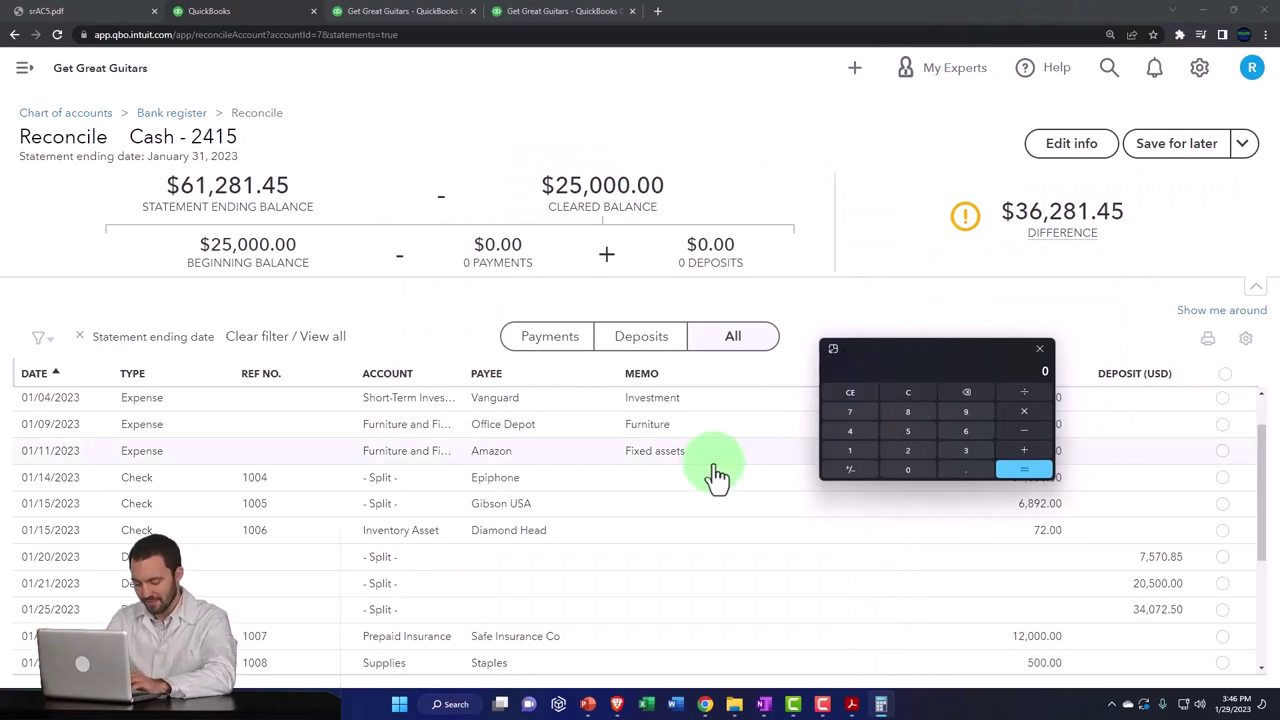
# Compute 61281.45 - 25000 to confirm the 36,281.45 difference, then close Calculator
pyautogui.write('61281.45')
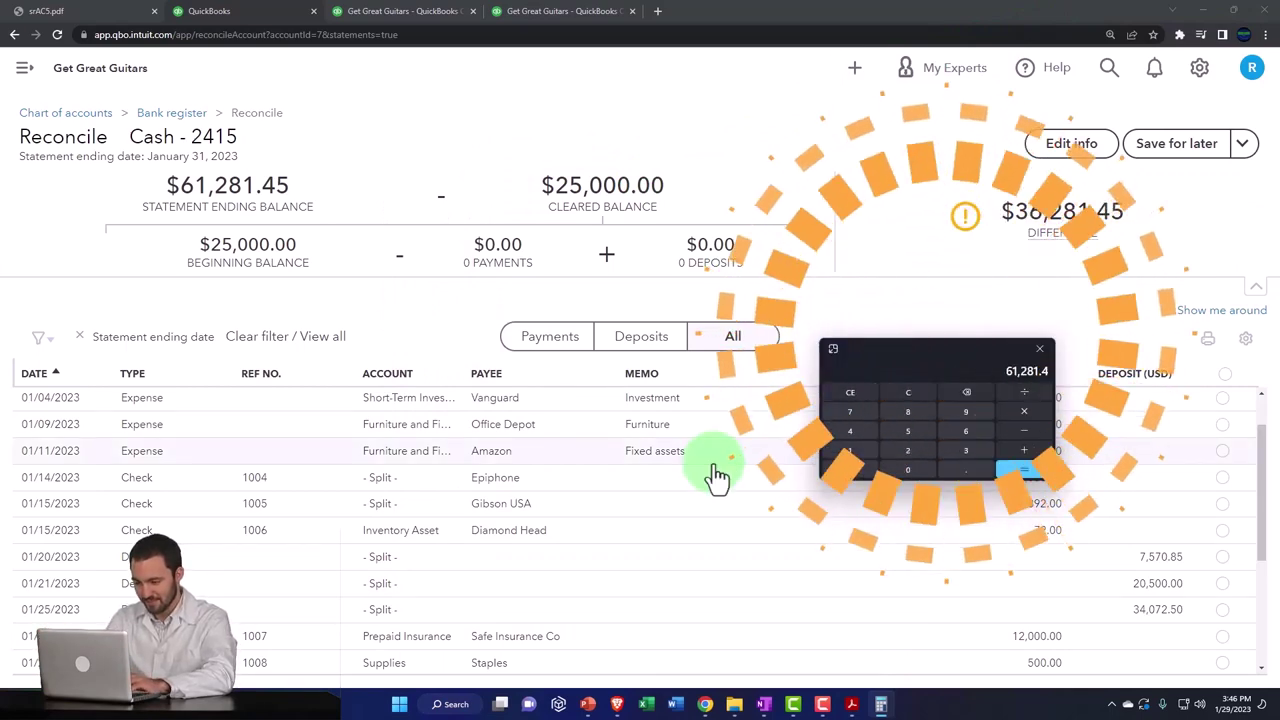
pyautogui.write('-25000')
pyautogui.press('Return')
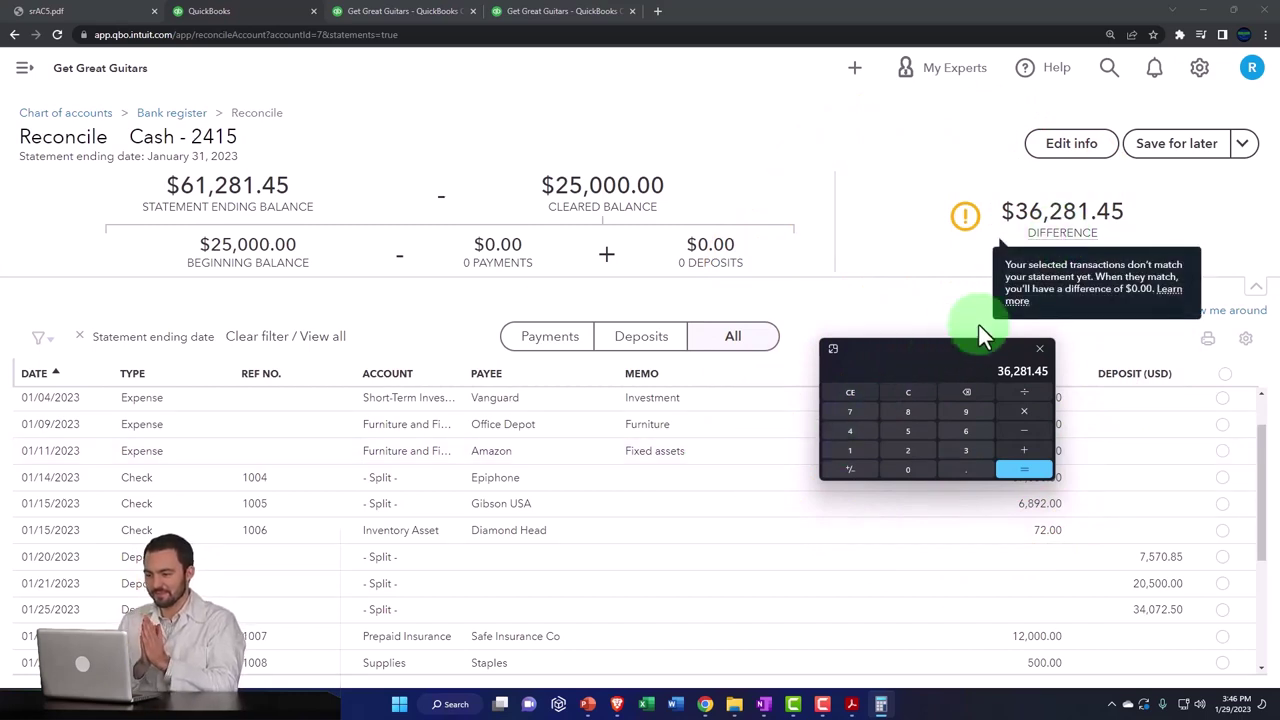
pyautogui.click(1040, 348)
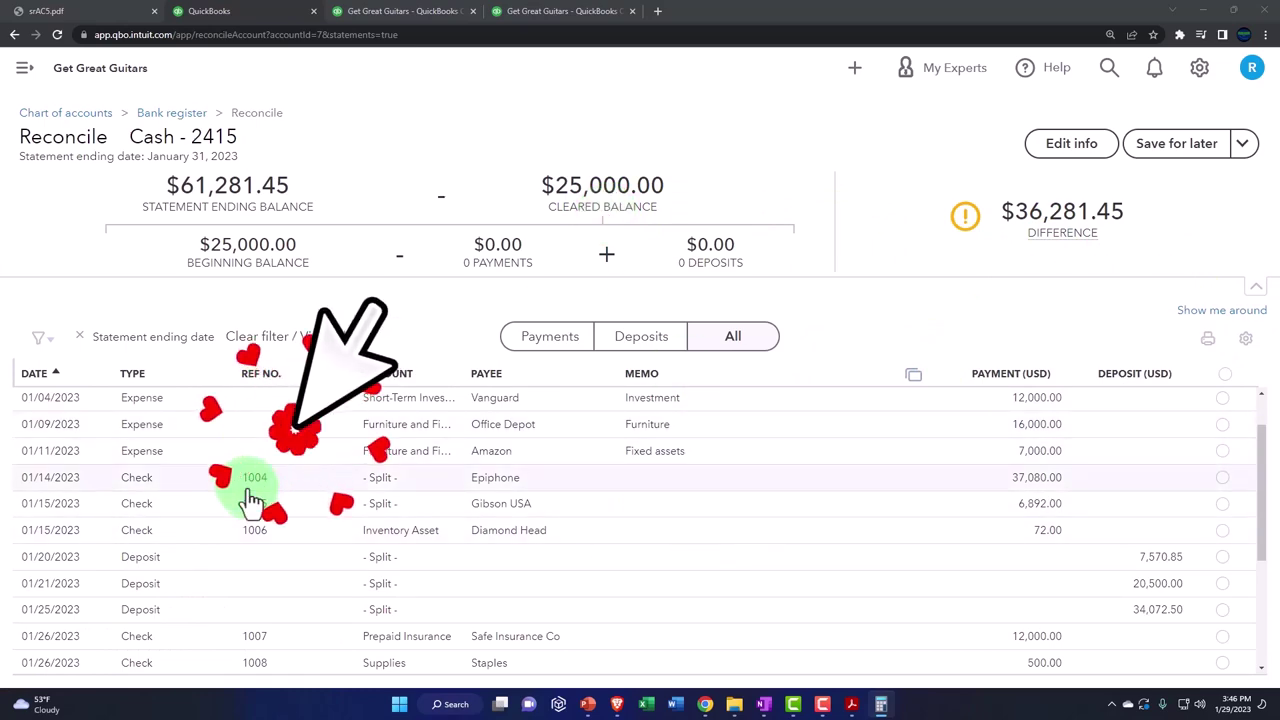
# Select the statement's January 1 opening balance of 30,000.00 and highlight it
pyautogui.click(851, 706)
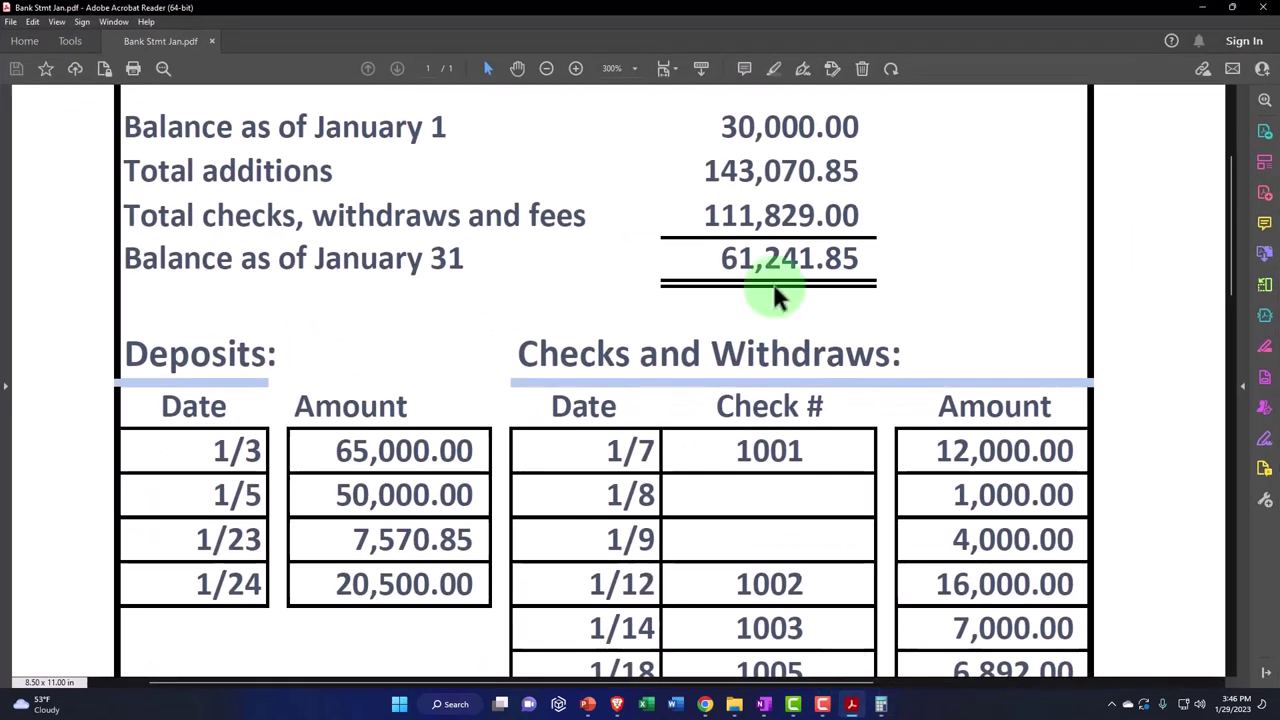
pyautogui.moveTo(722, 122); pyautogui.dragTo(884, 121)
pyautogui.click(749, 123)
pyautogui.moveTo(722, 123); pyautogui.dragTo(858, 124)
pyautogui.click(776, 72)
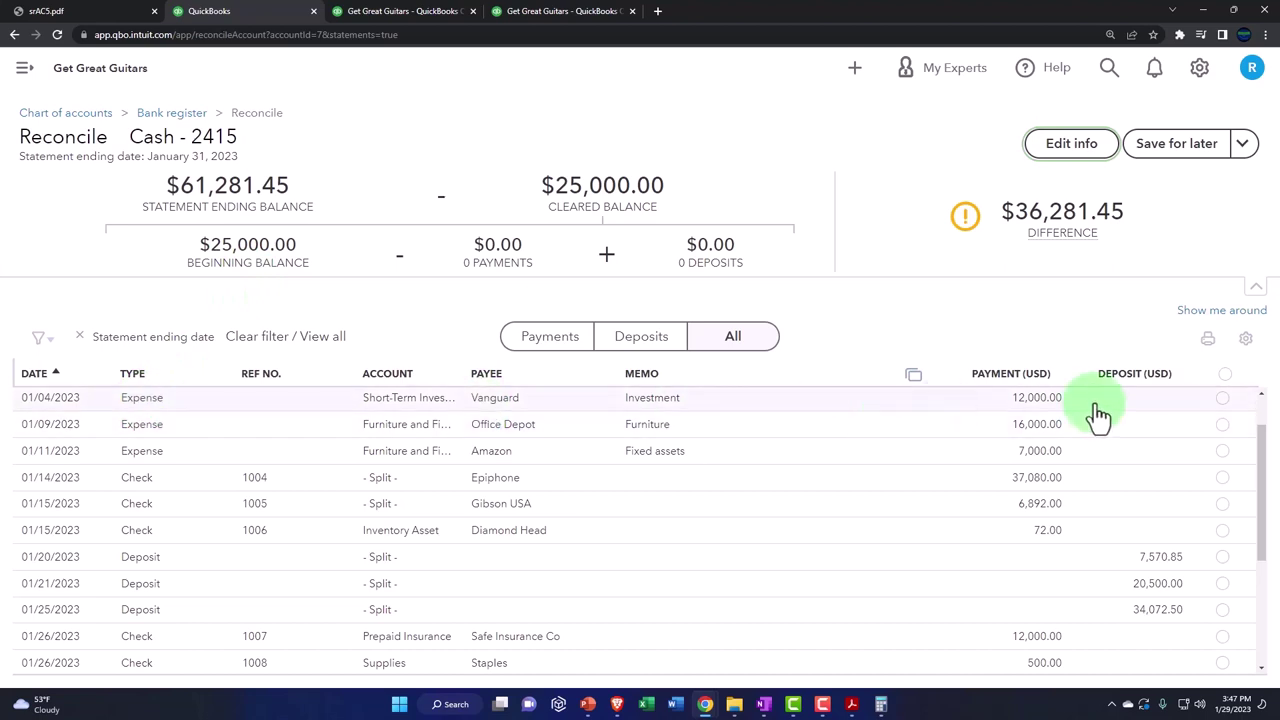
# Tick the 01/04 Vanguard $12,000 expense and the 01/20 $7,570.85 deposit as cleared
pyautogui.click(1226, 399)
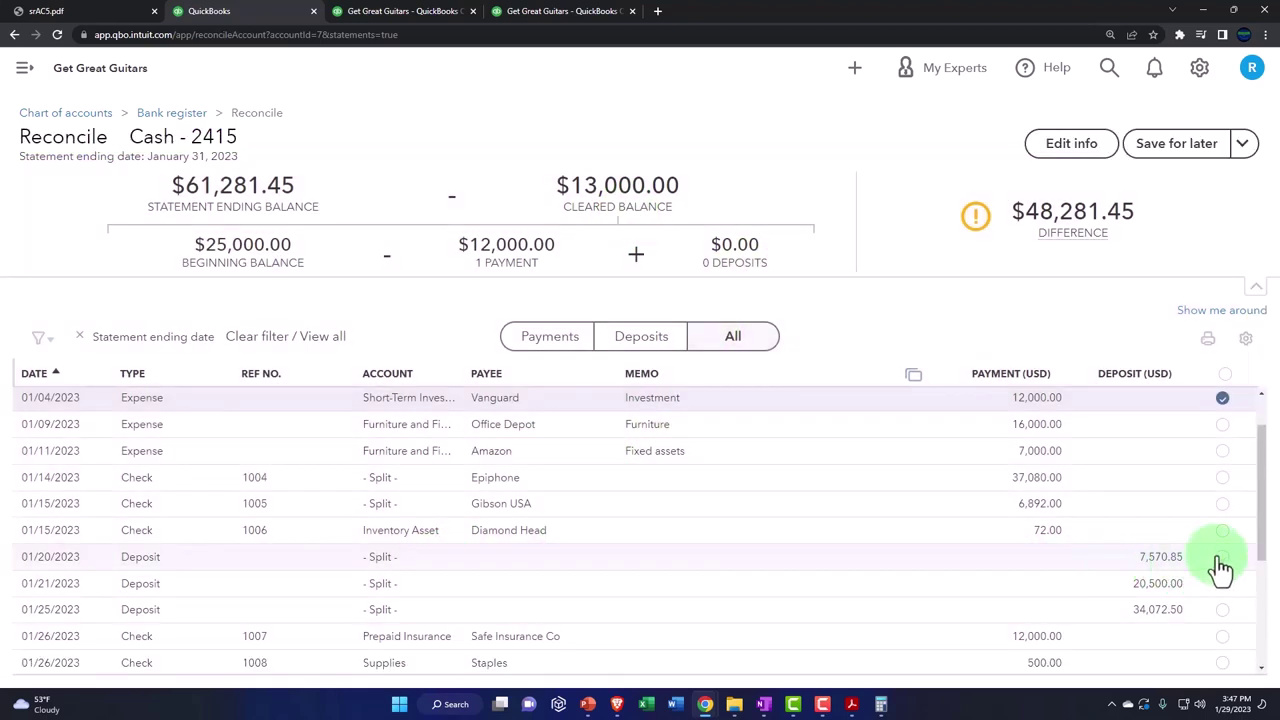
pyautogui.click(1222, 560)
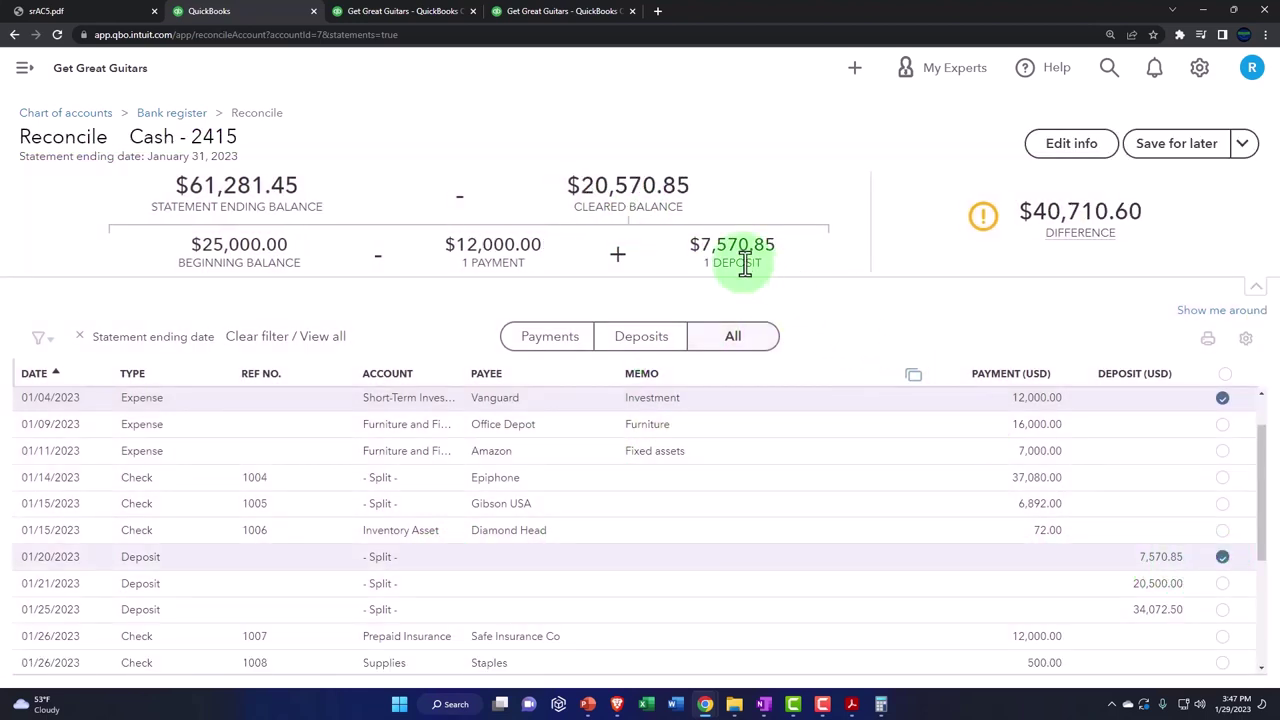
pyautogui.click(851, 704)
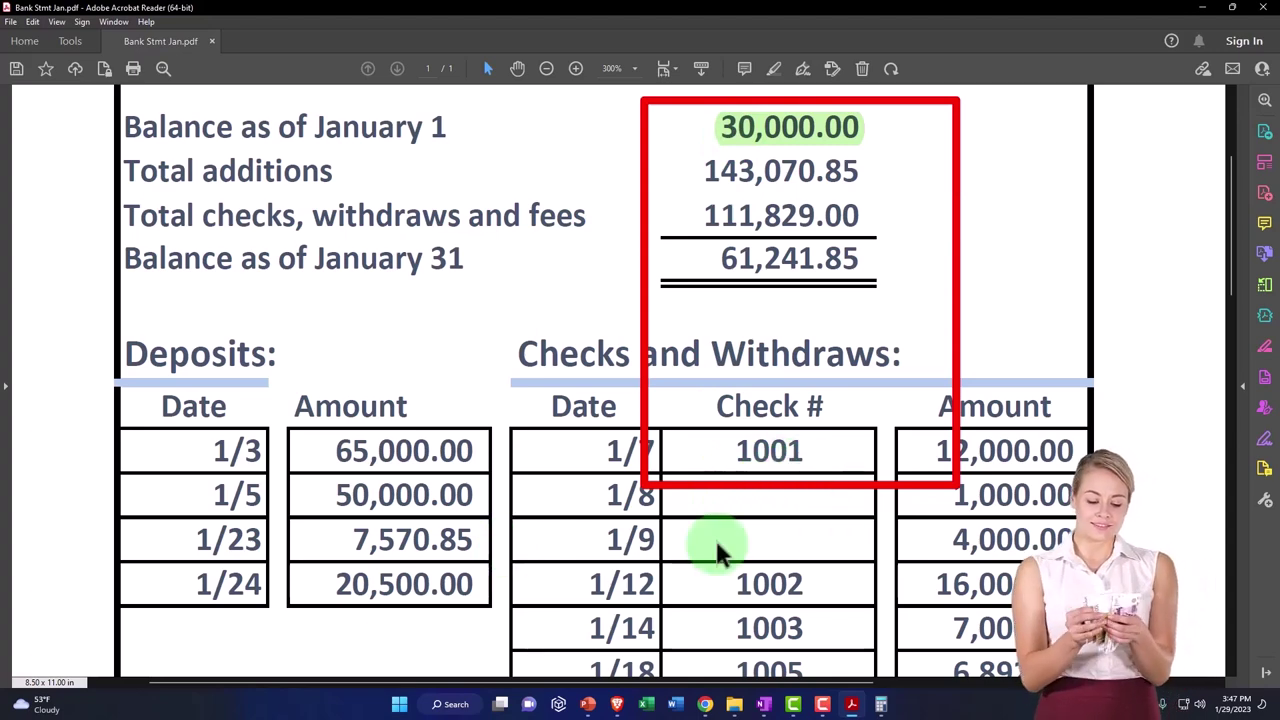
pyautogui.click(1210, 12)
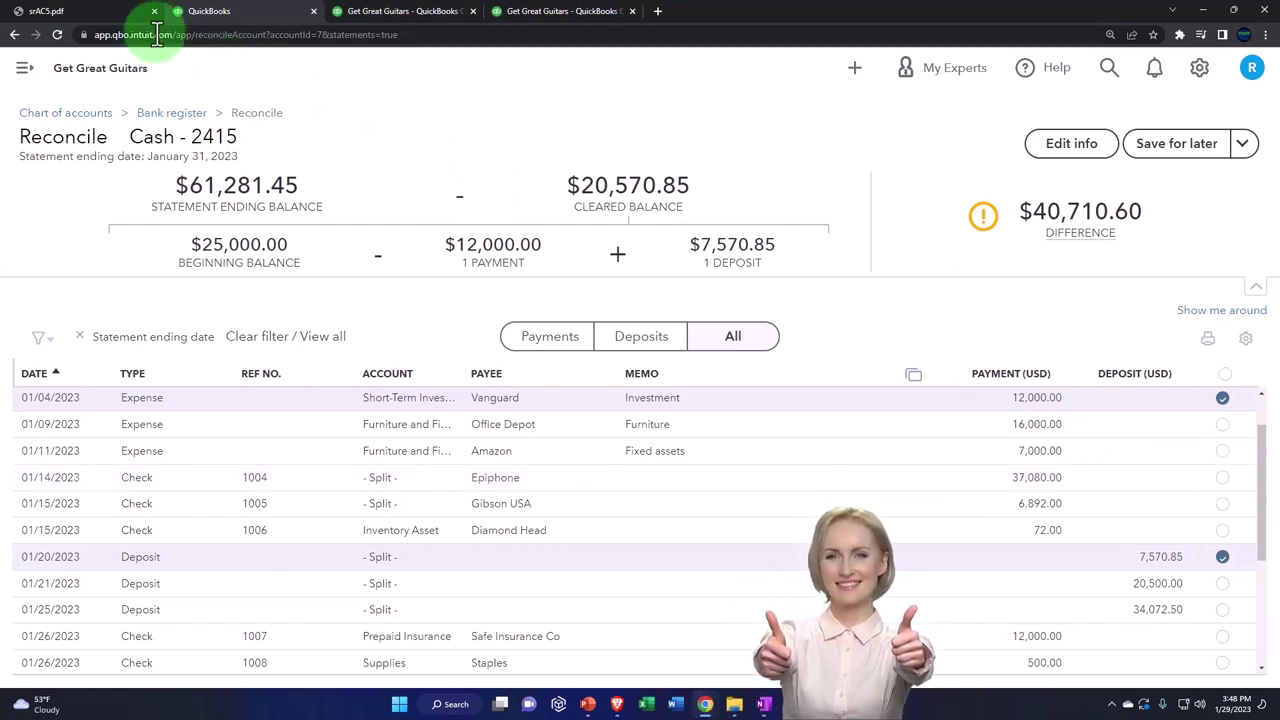
# Switch to the srAC5.pdf report and scroll up to its uncleared checks and payments
pyautogui.click(100, 11)
pyautogui.scroll(3, 414, 343)
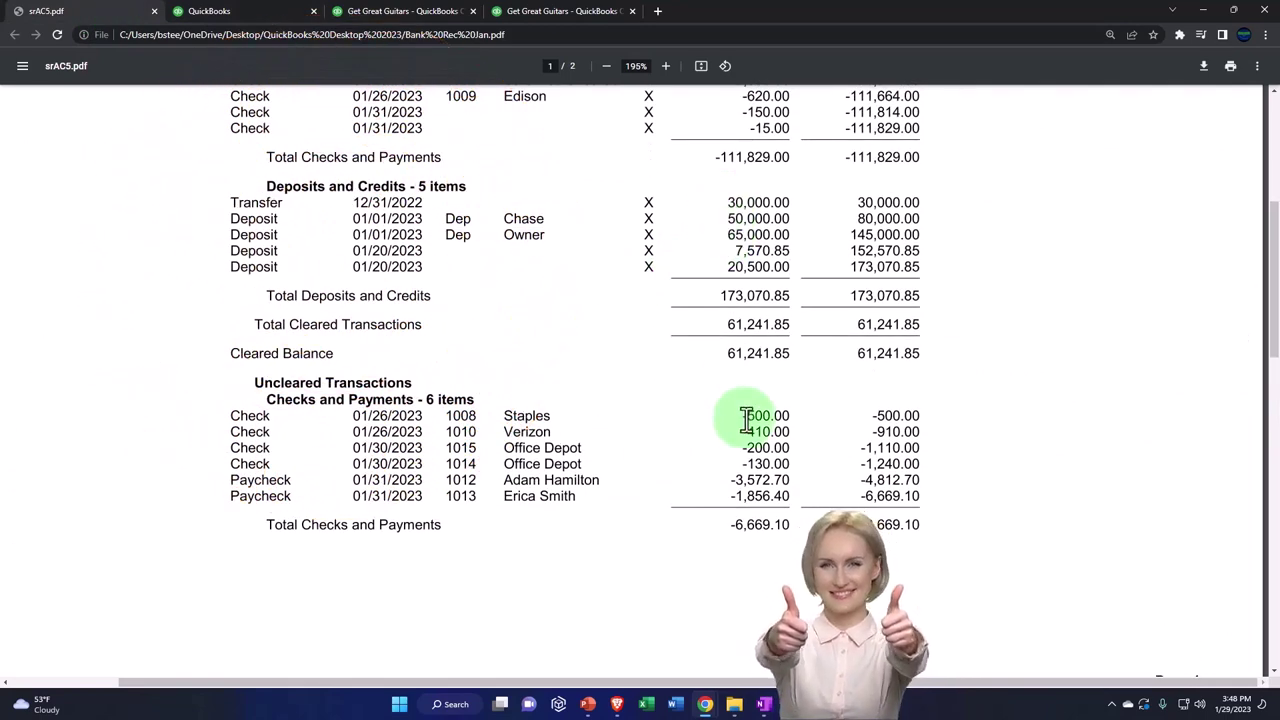
# Unclear the 01/04 Vanguard payment and 01/20 deposit, then open the statement info for editing
pyautogui.click(218, 18)
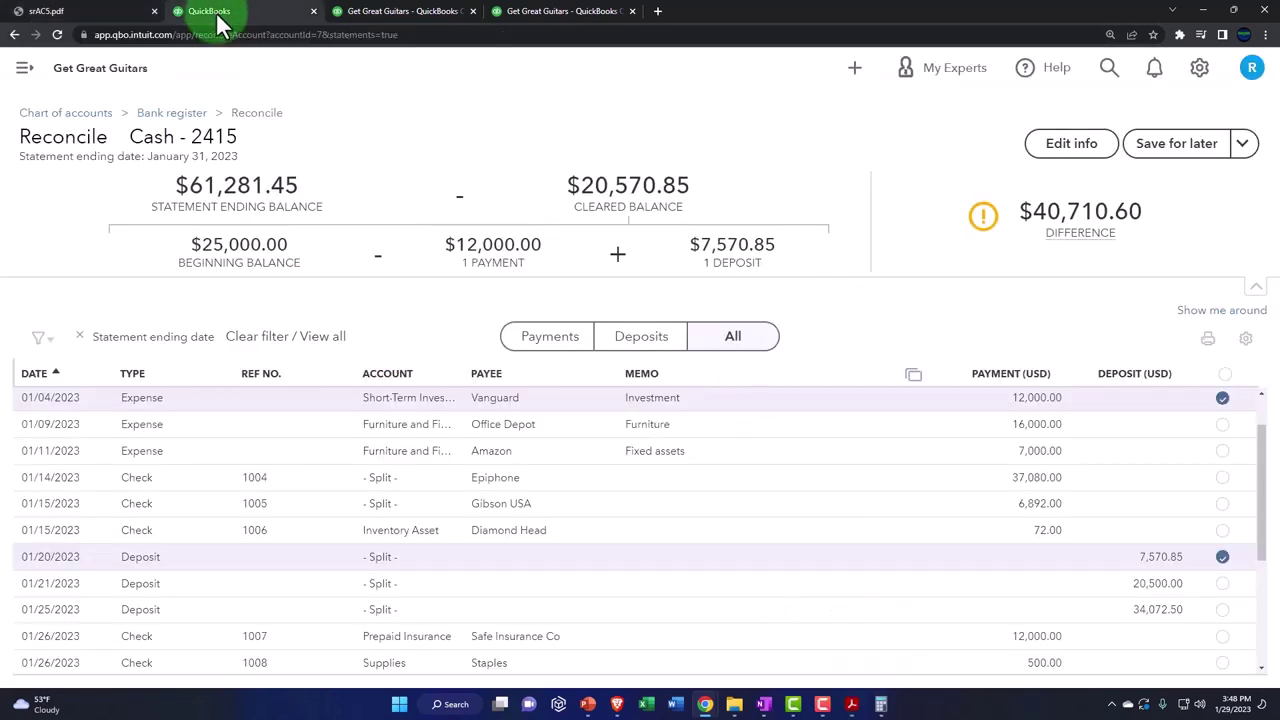
pyautogui.click(1224, 400)
pyautogui.click(1222, 556)
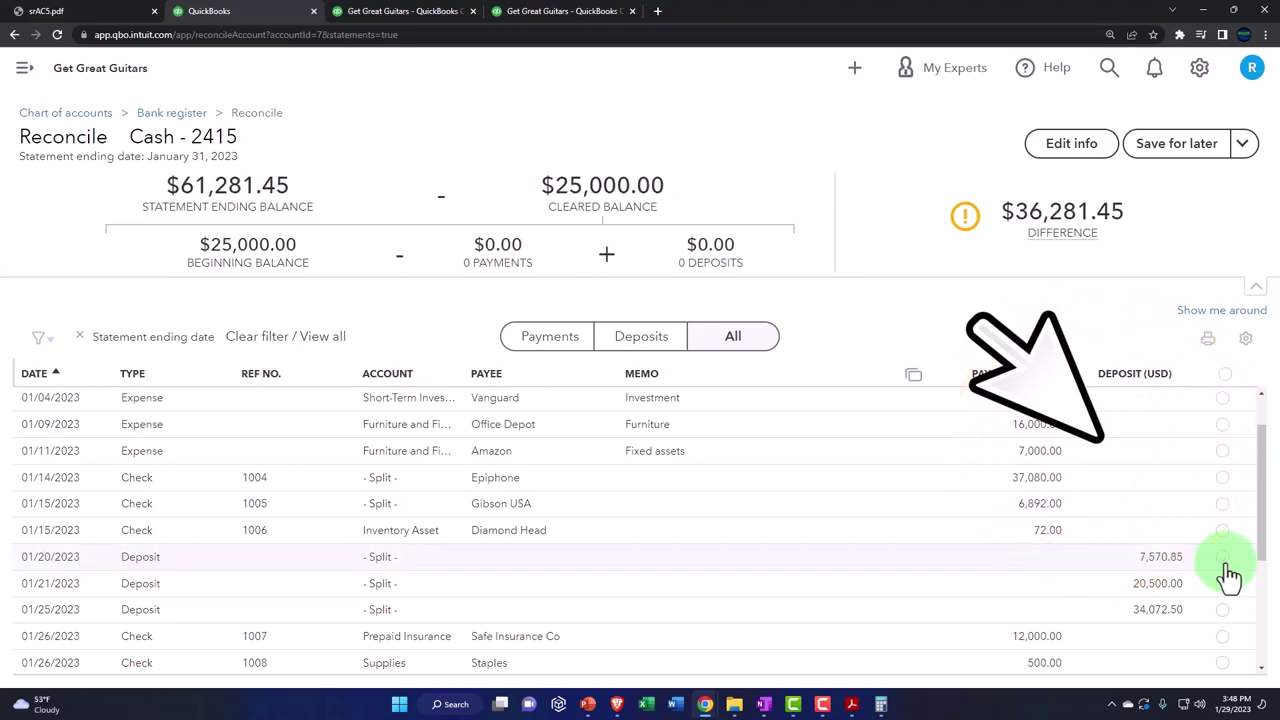
pyautogui.click(1045, 150)
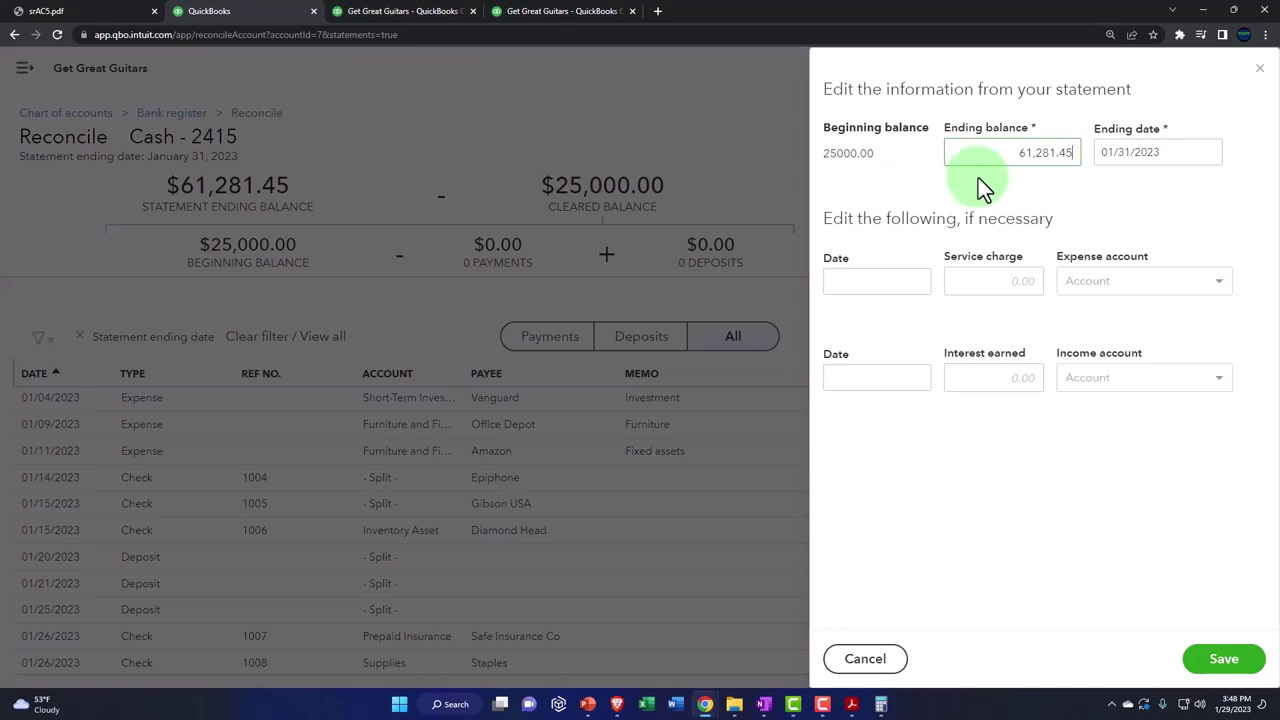
# Close the statement details without changes and show the Save for later options
pyautogui.click(1259, 68)
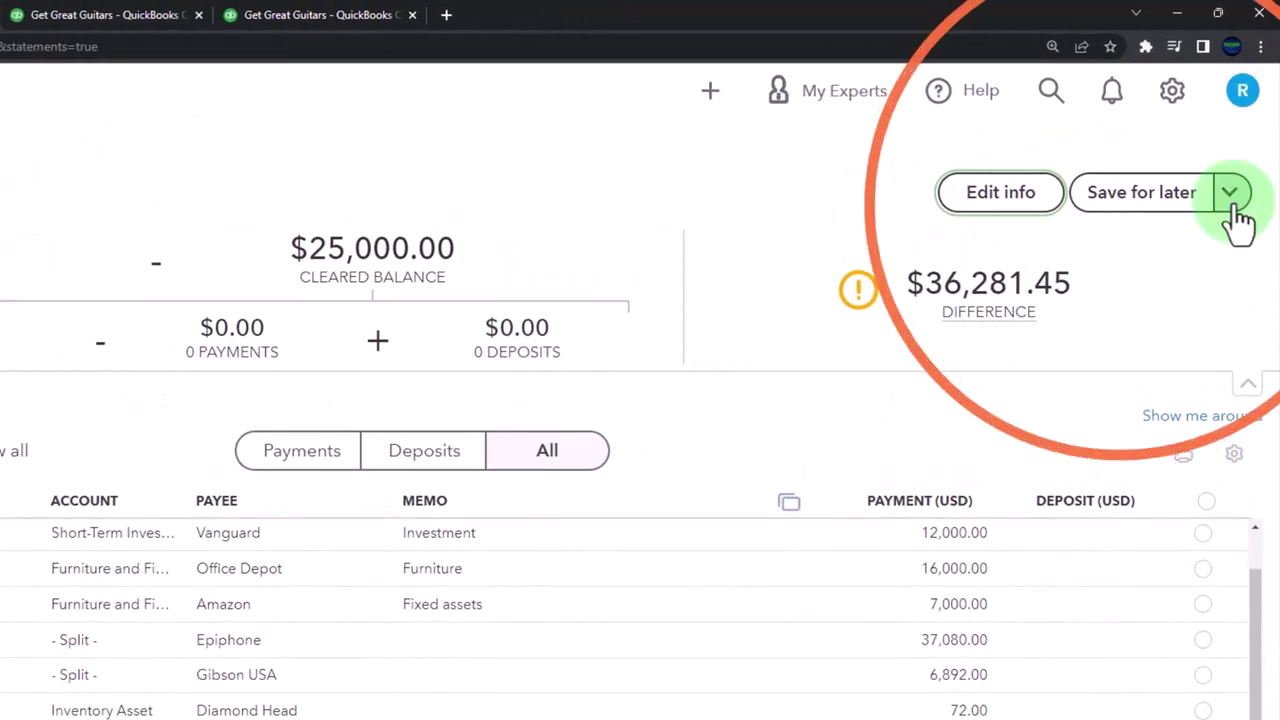
pyautogui.click(1242, 163)
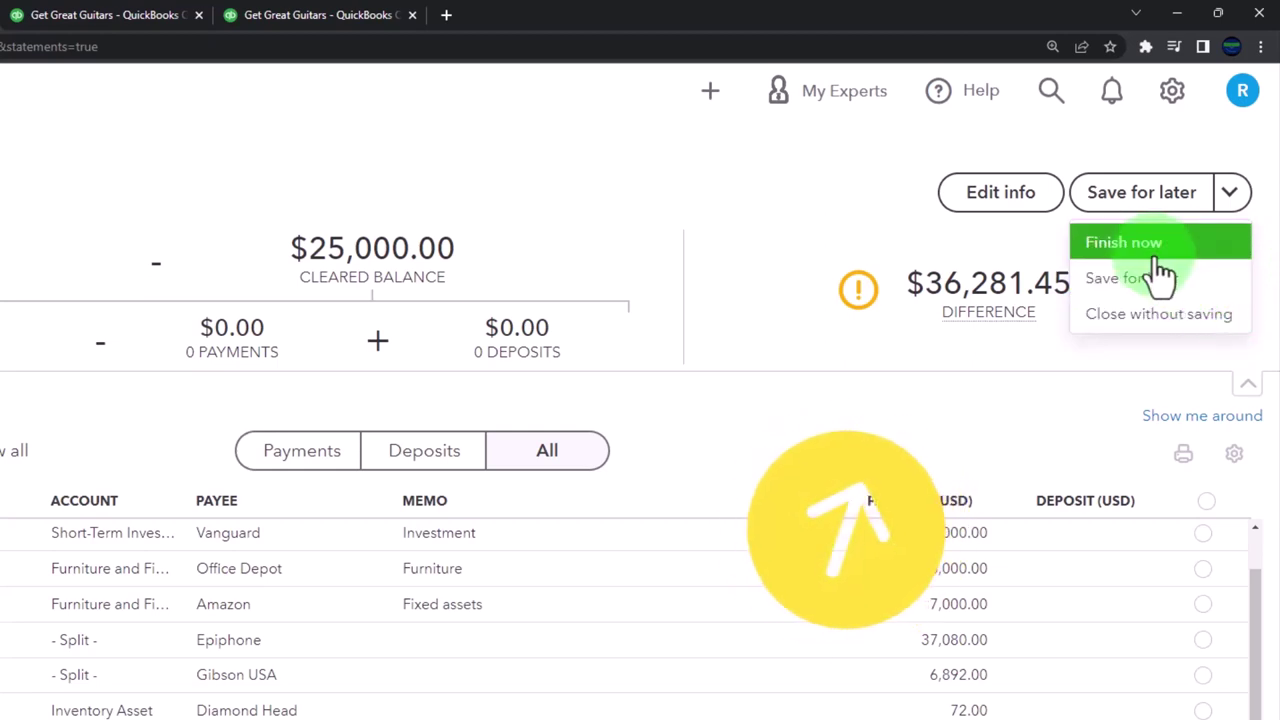
pyautogui.moveTo(978, 362)
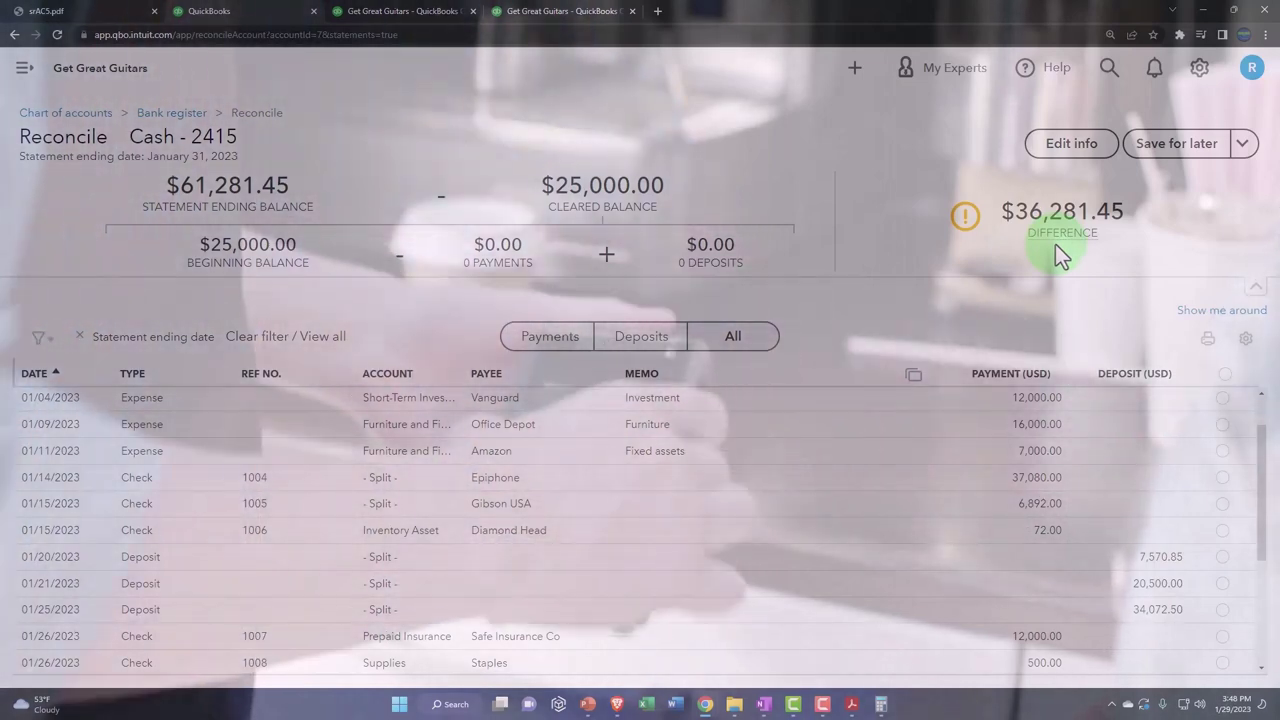
pyautogui.moveTo(1066, 240)
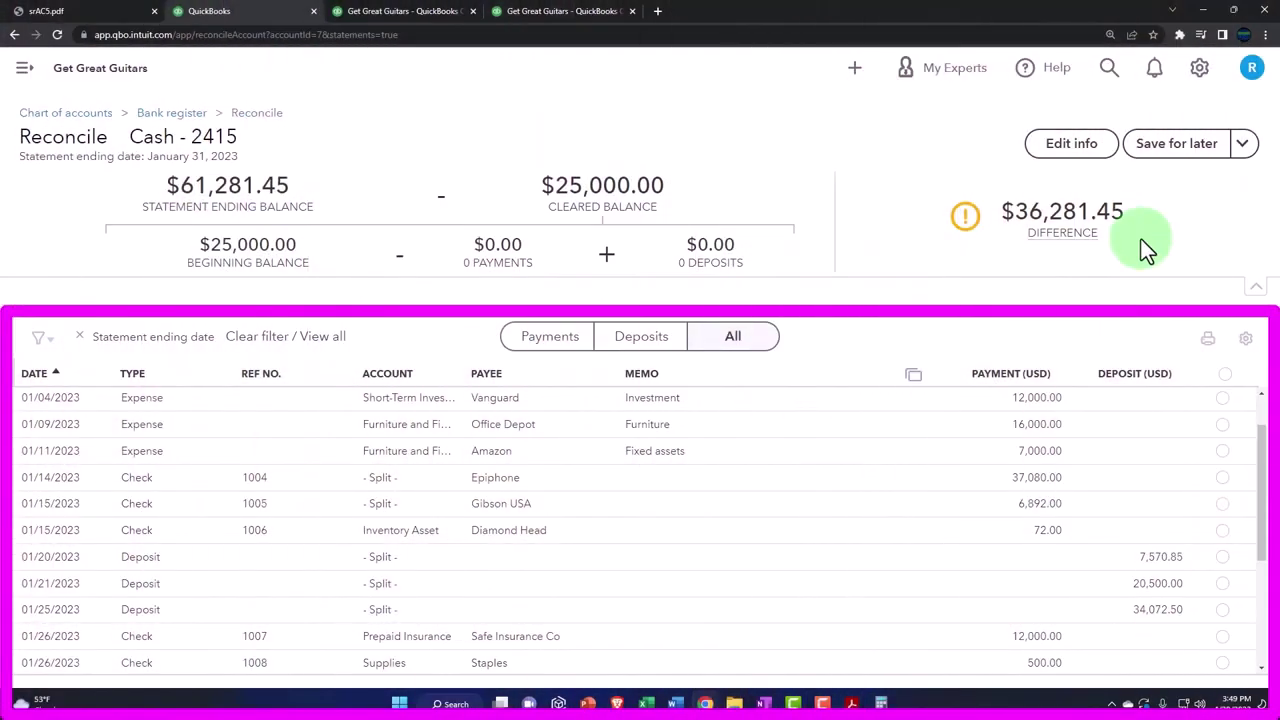
pyautogui.moveTo(1125, 234)
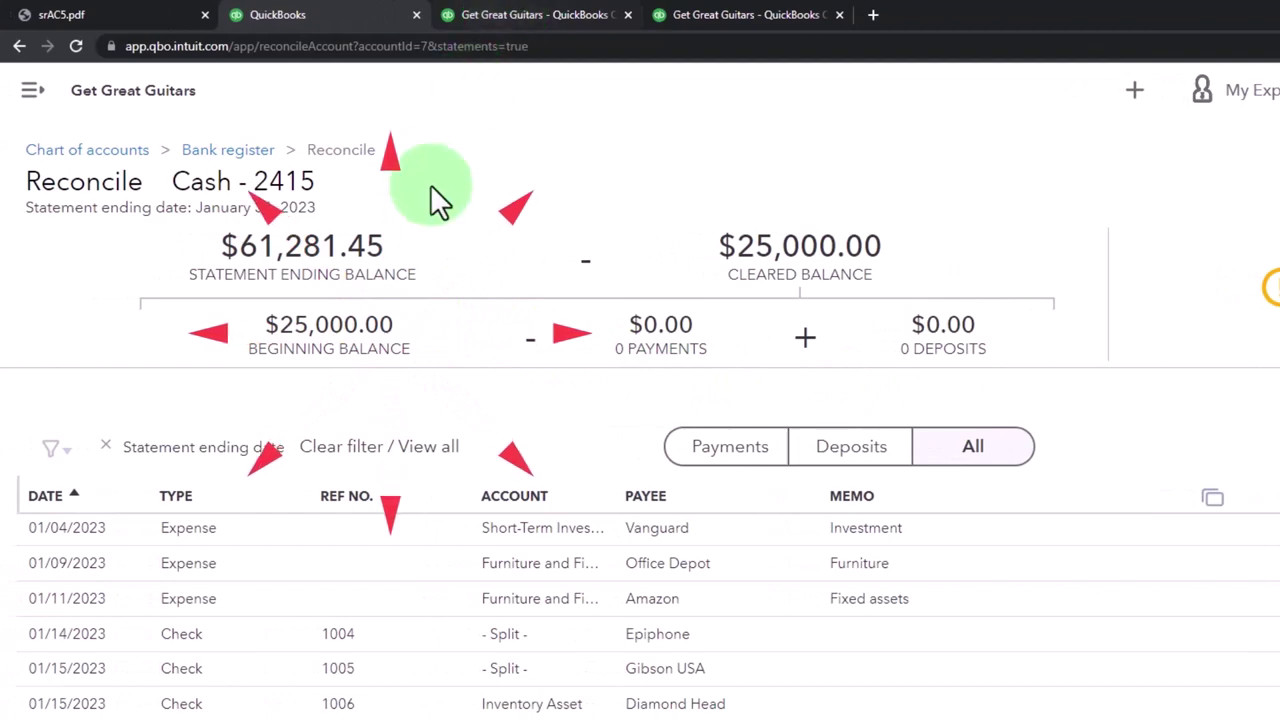
pyautogui.moveTo(1021, 243)
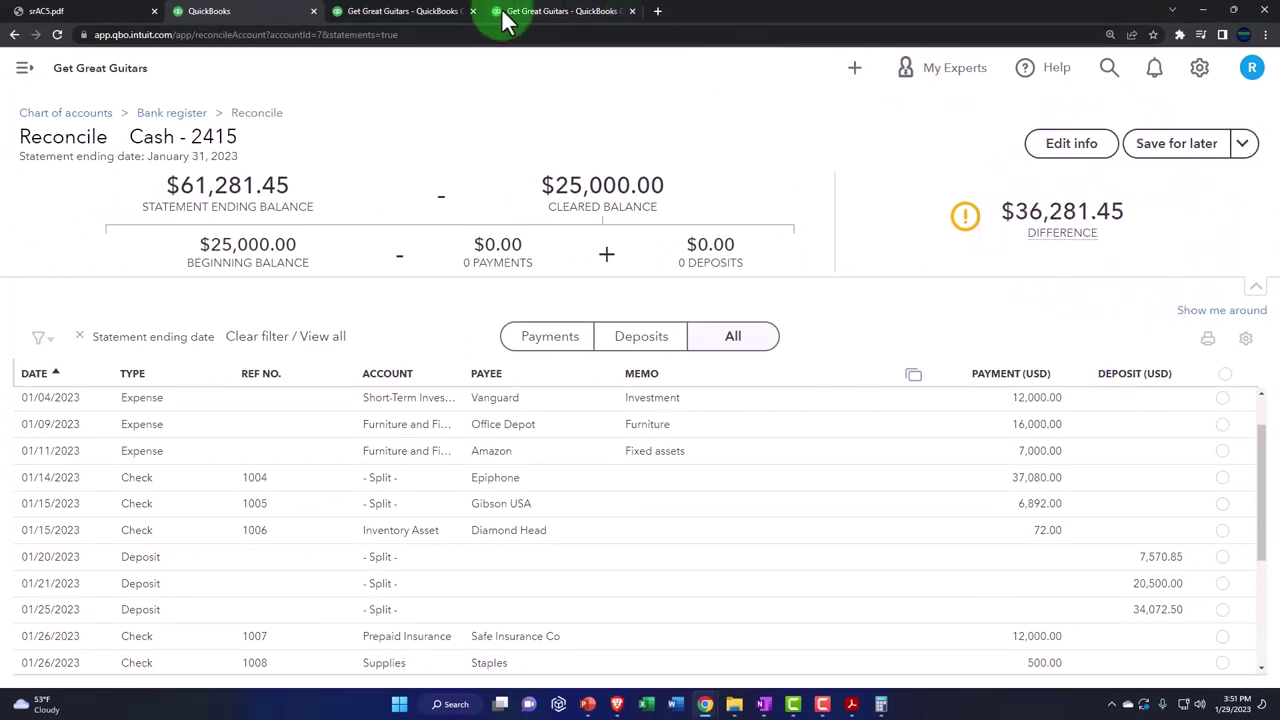
pyautogui.click(400, 15)
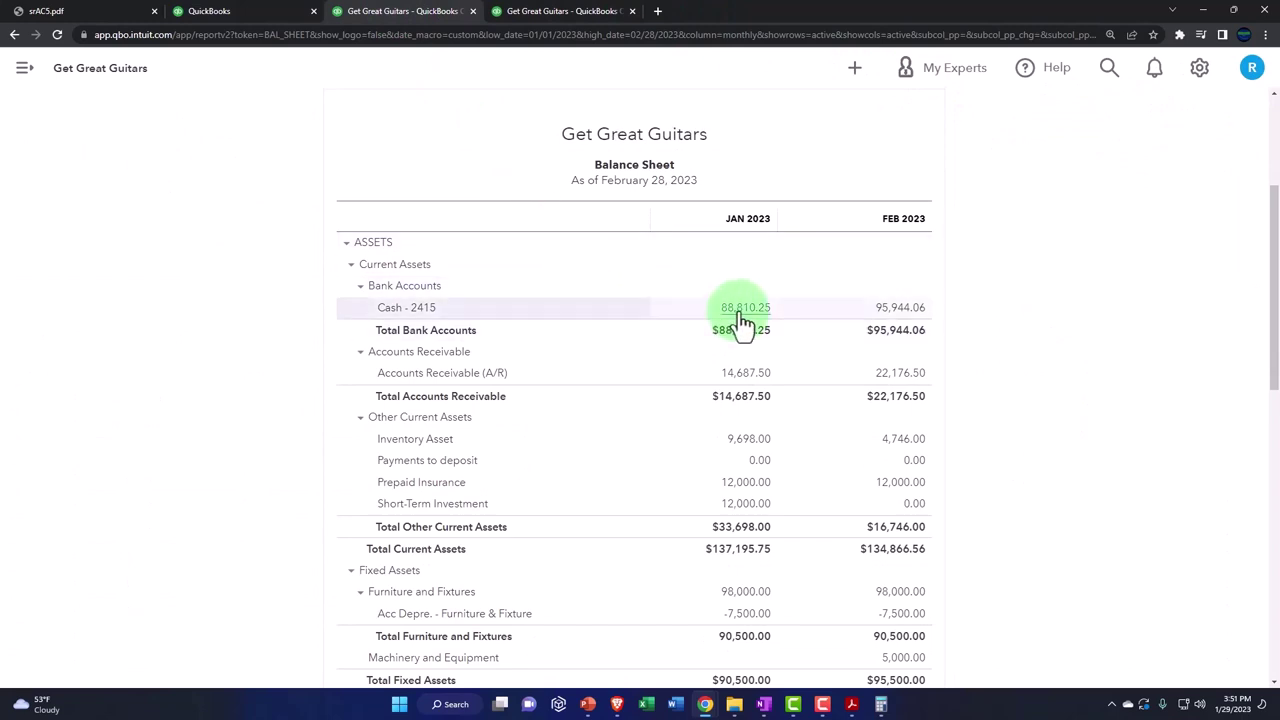
pyautogui.hotkey('ctrl', '+')
pyautogui.hotkey('ctrl', '+')
pyautogui.hotkey('ctrl', '+')
pyautogui.hotkey('ctrl', '+')
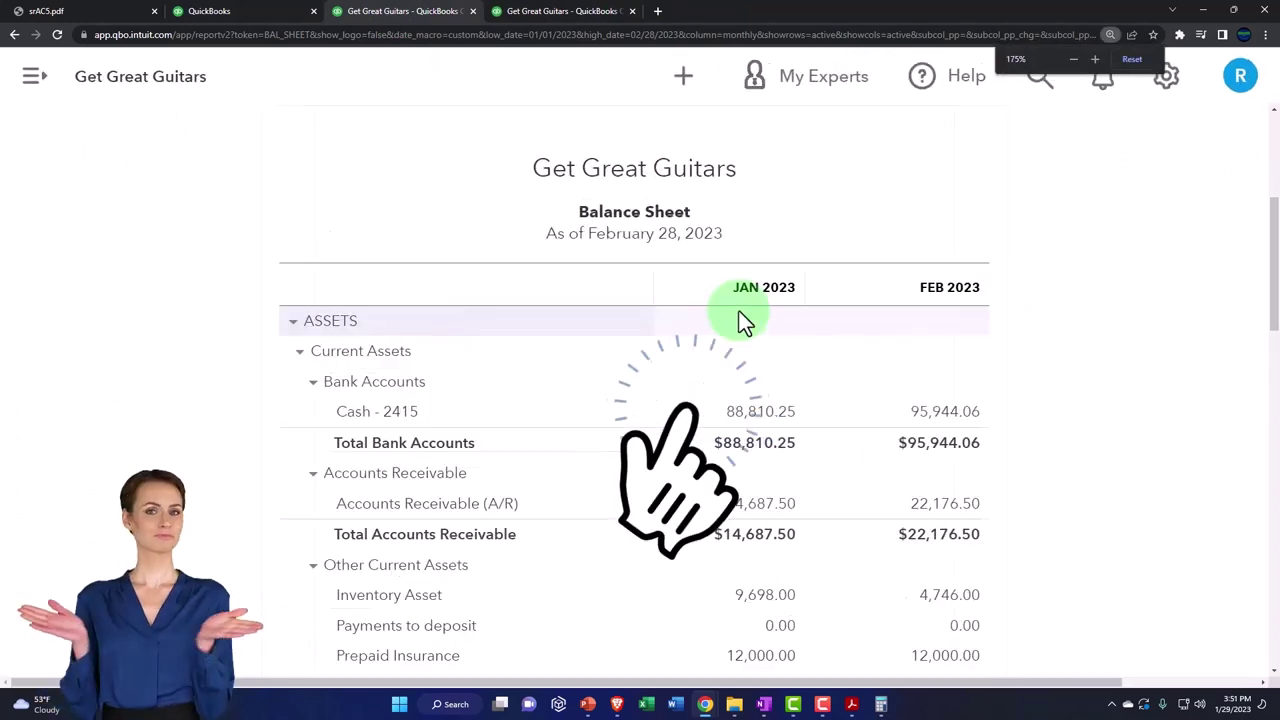
pyautogui.hotkey('ctrl', '+')
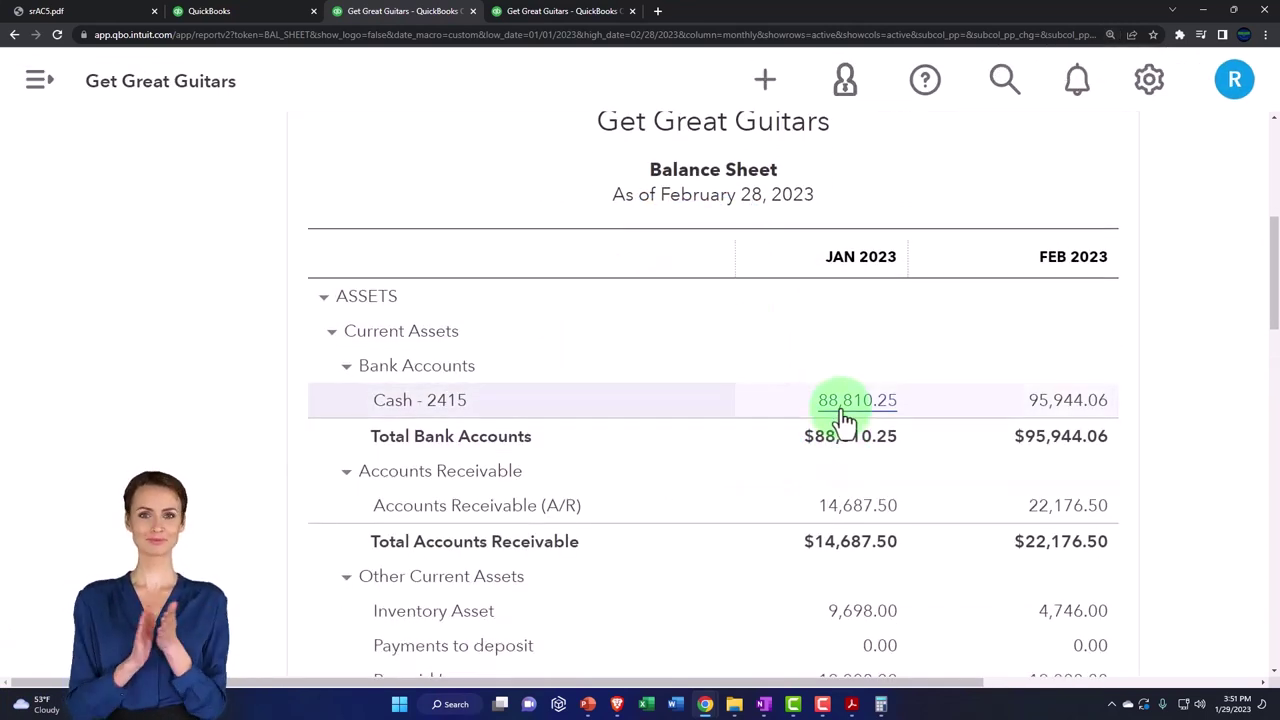
pyautogui.click(843, 402)
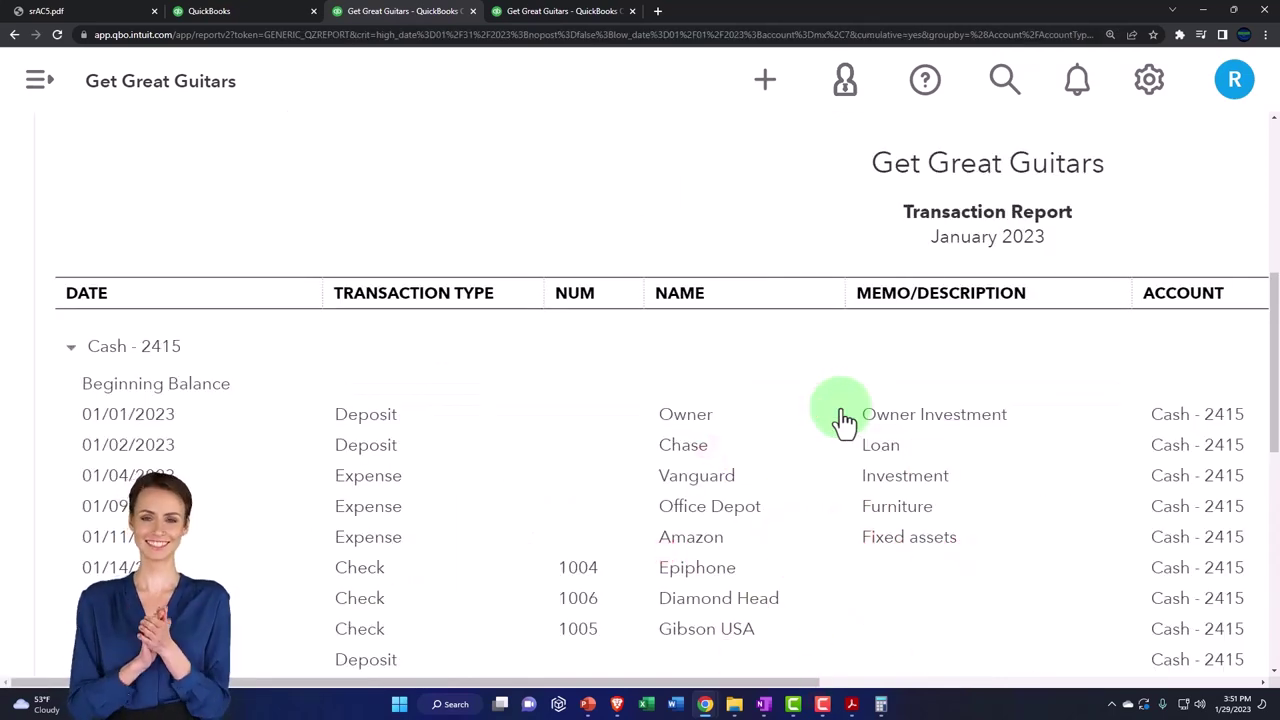
pyautogui.hotkey('ctrl', '-')
pyautogui.hotkey('ctrl', '-')
pyautogui.hotkey('ctrl', '-')
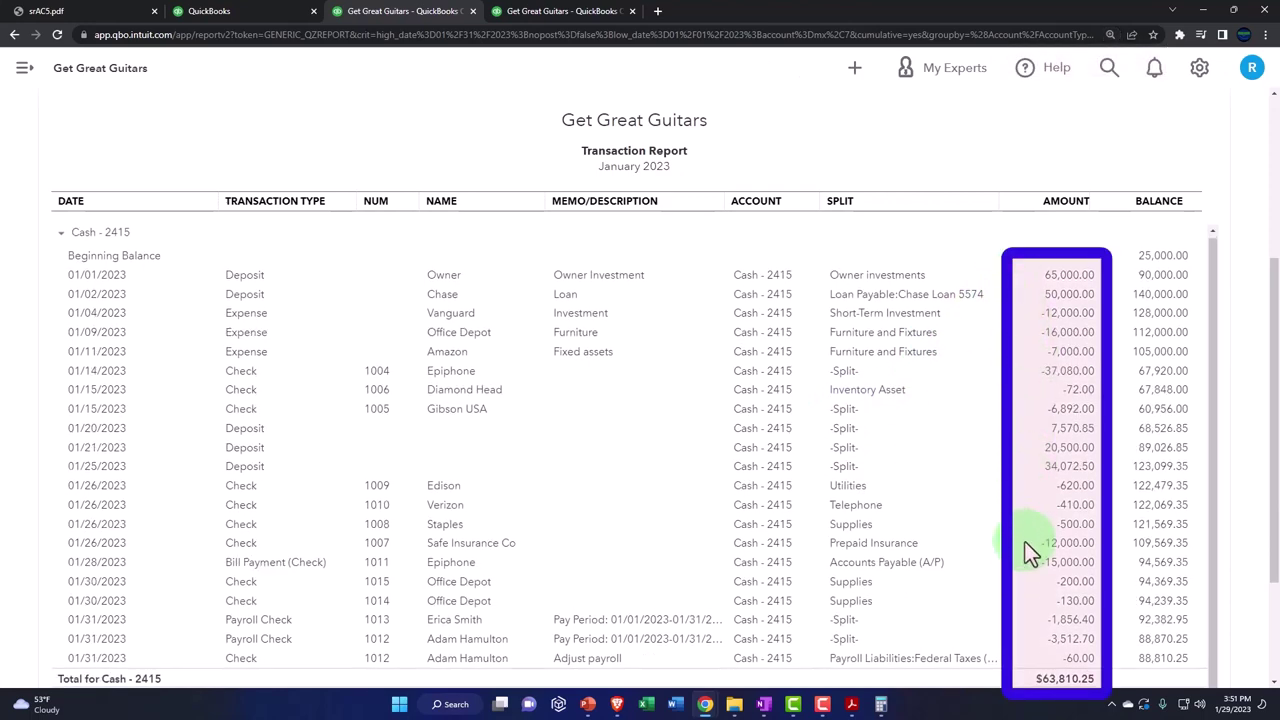
pyautogui.scroll(-2, 1025, 542)
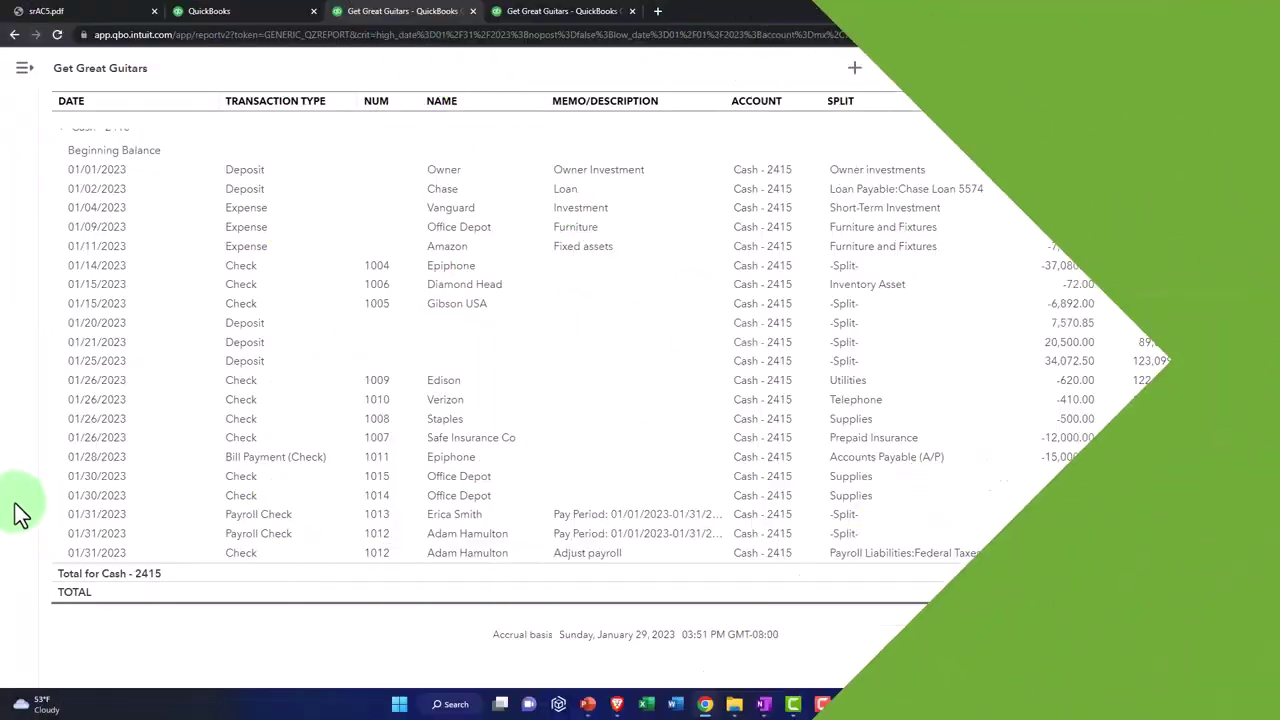
pyautogui.scroll(5, 78, 335)
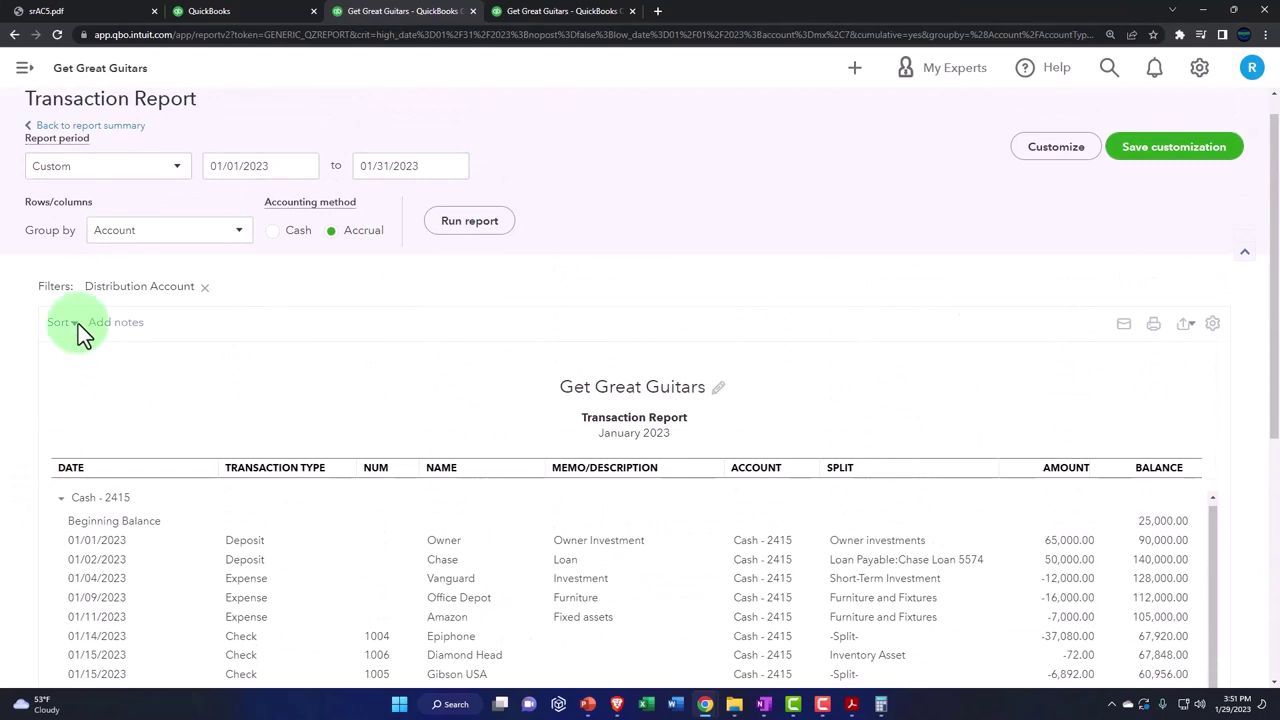
pyautogui.click(123, 140)
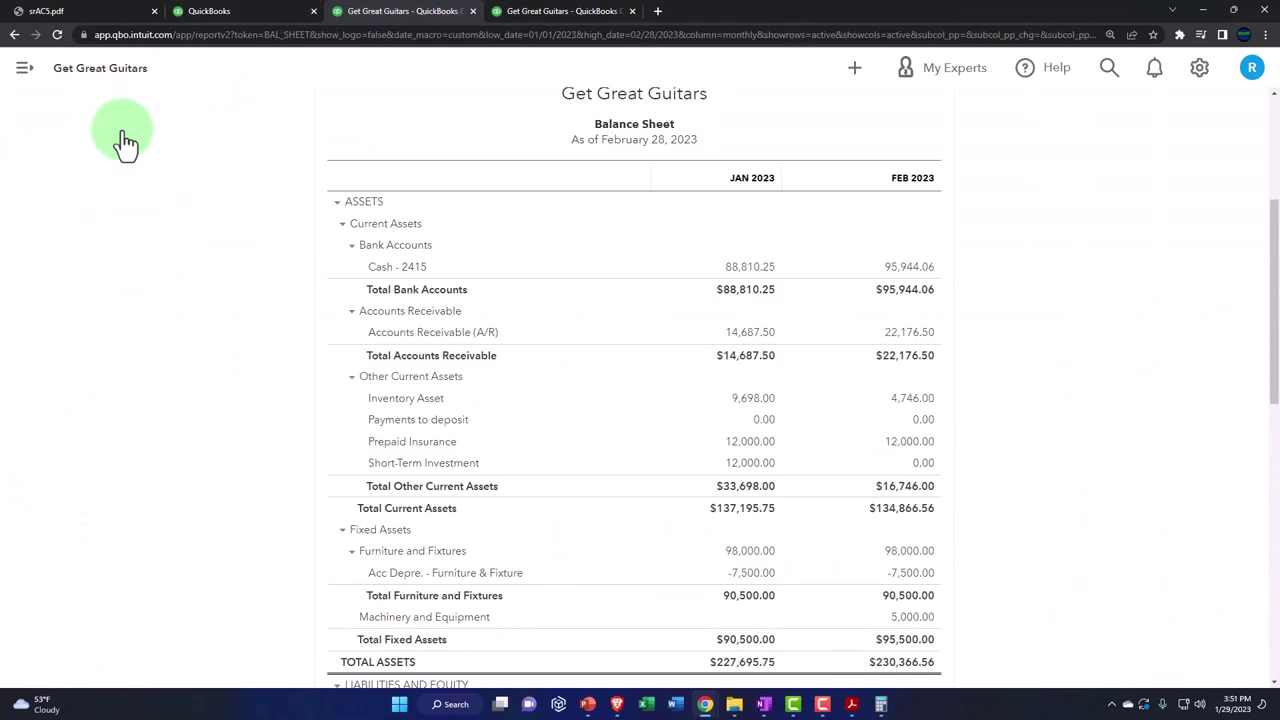
pyautogui.click(243, 11)
pyautogui.moveTo(1050, 245)
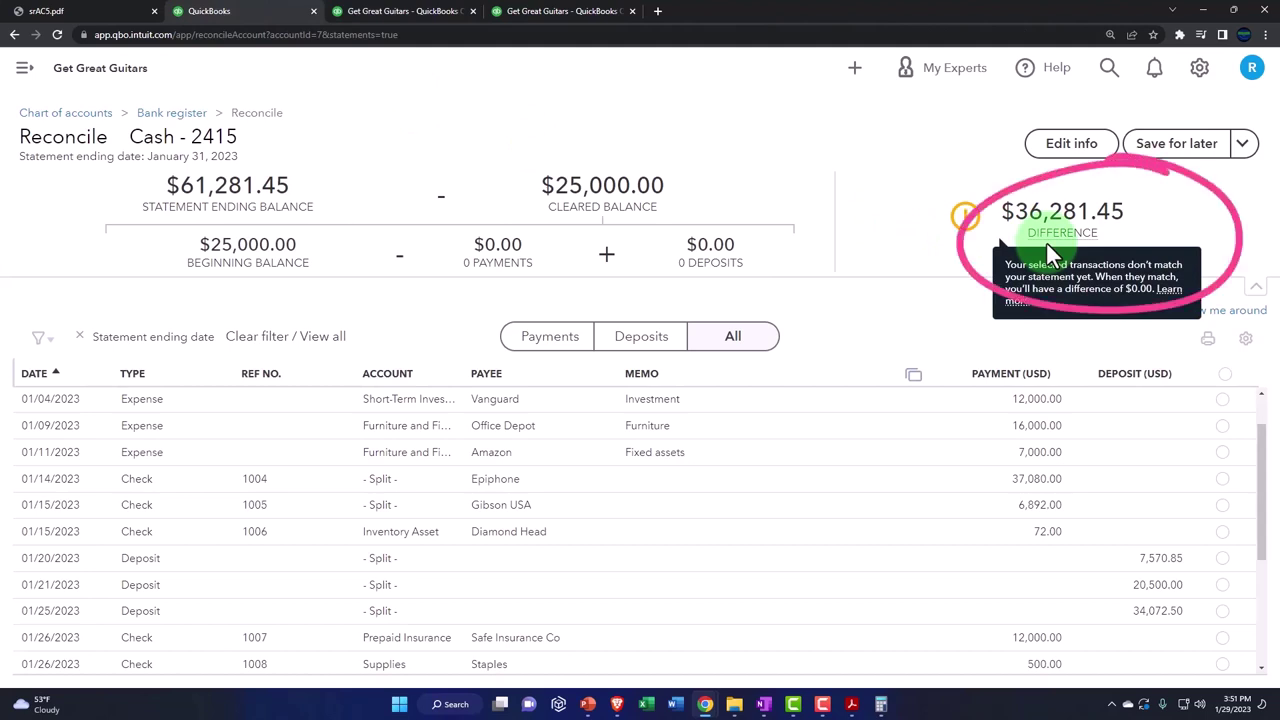
pyautogui.click(1047, 245)
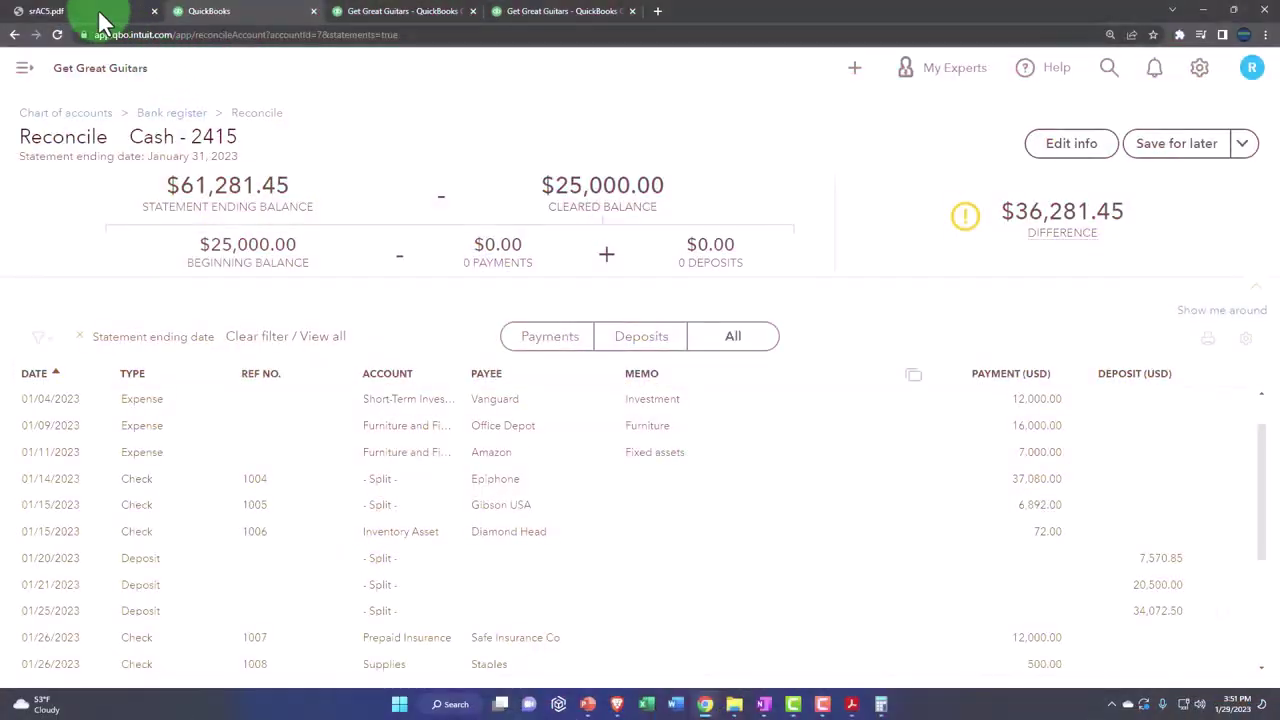
pyautogui.click(100, 16)
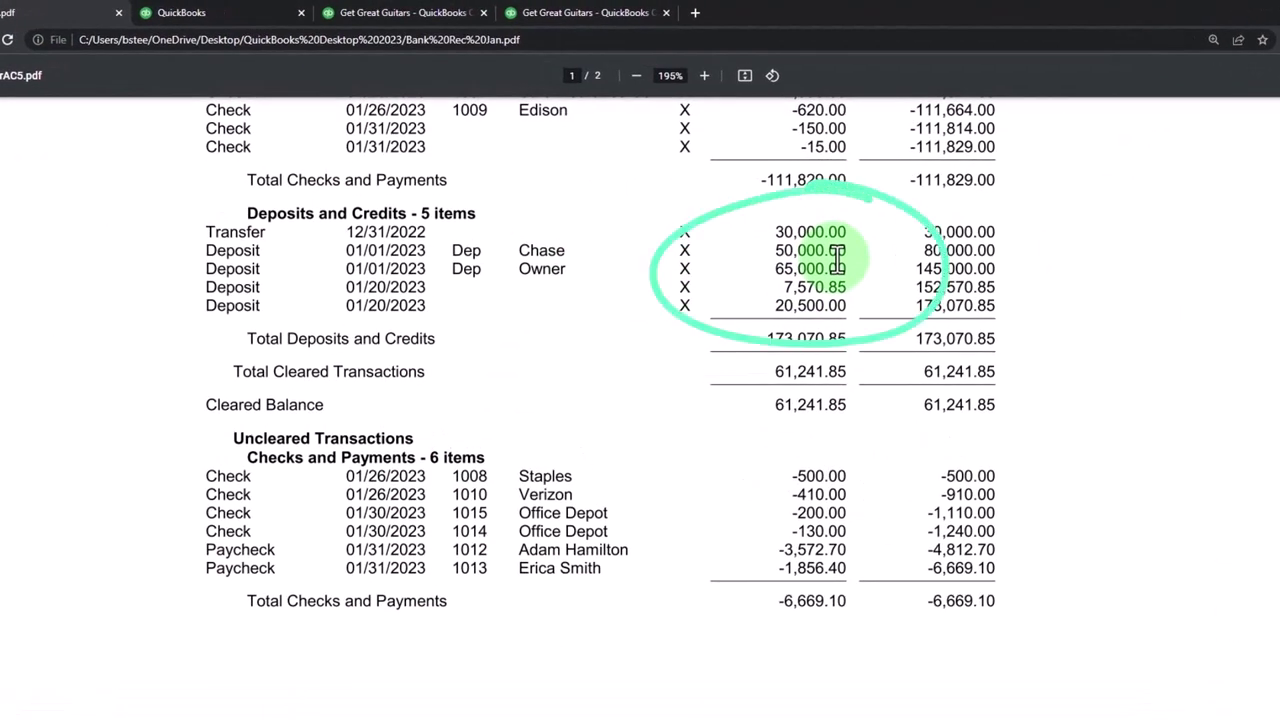
pyautogui.click(235, 13)
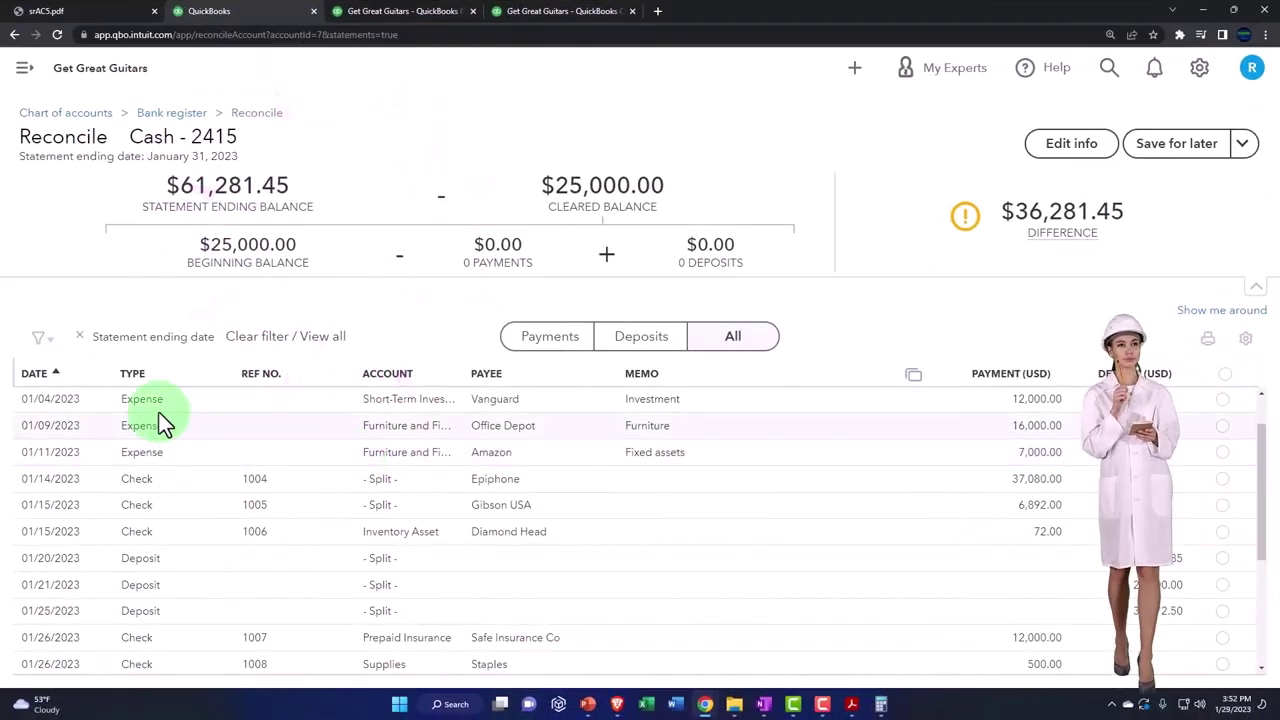
# Open the transaction filter options and close them without applying a filter
pyautogui.click(517, 348)
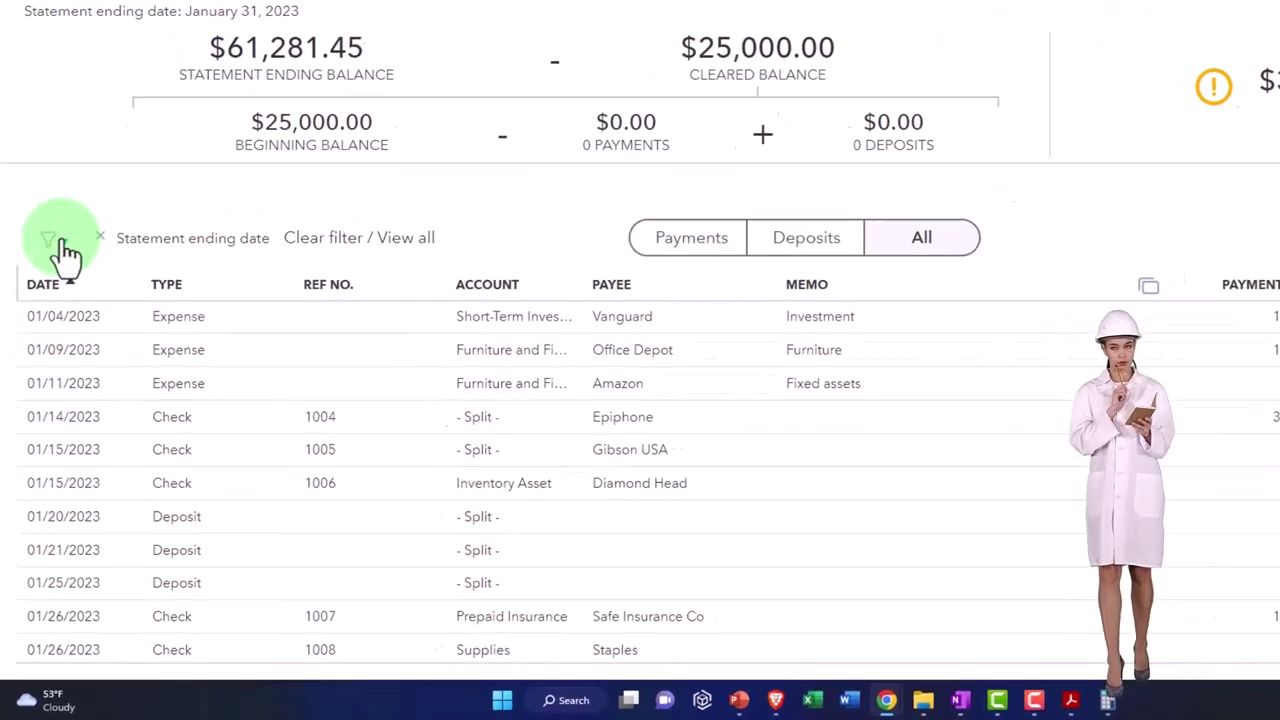
pyautogui.click(62, 250)
pyautogui.click(74, 316)
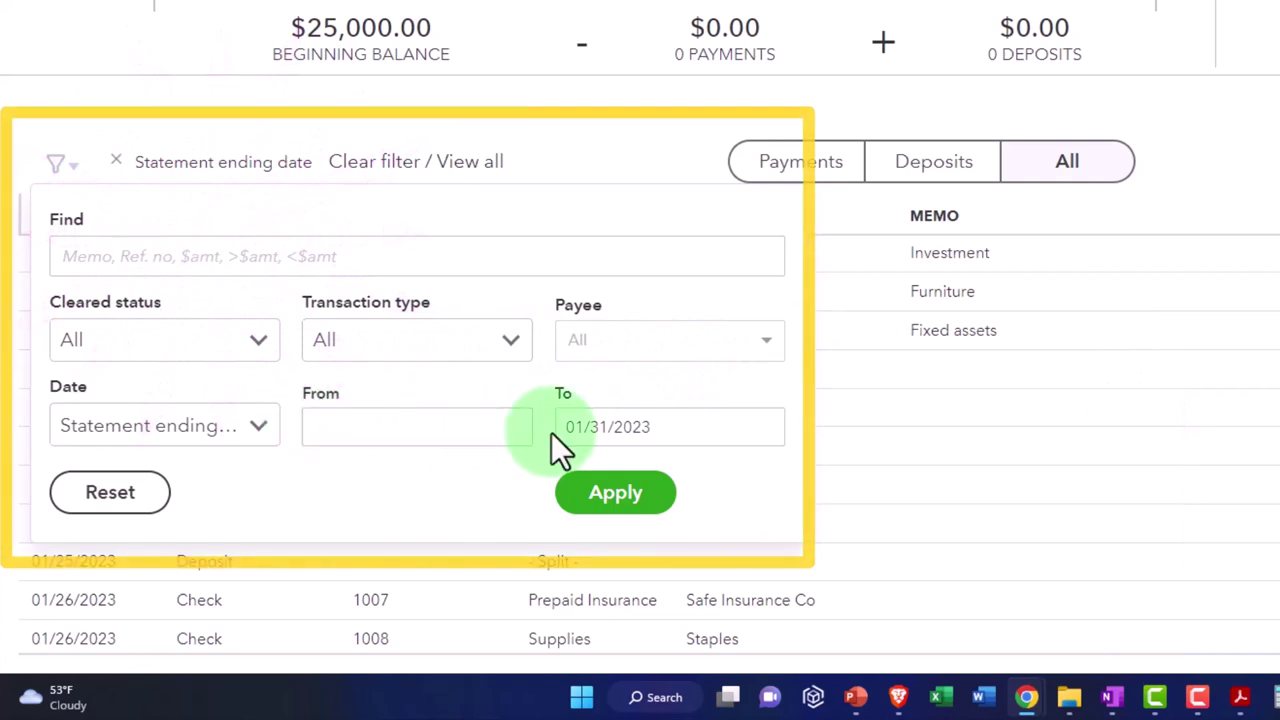
pyautogui.click(613, 148)
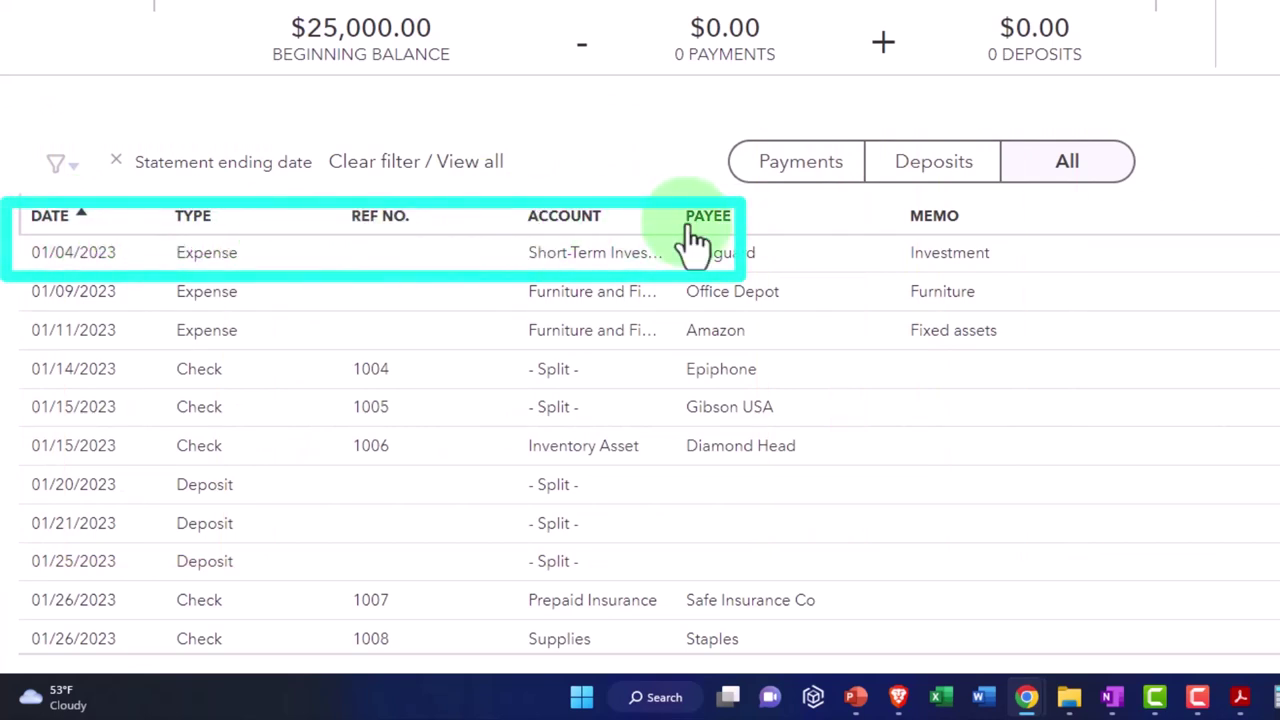
# Show only payment transactions and view the January bank statement in Acrobat Reader
pyautogui.click(799, 178)
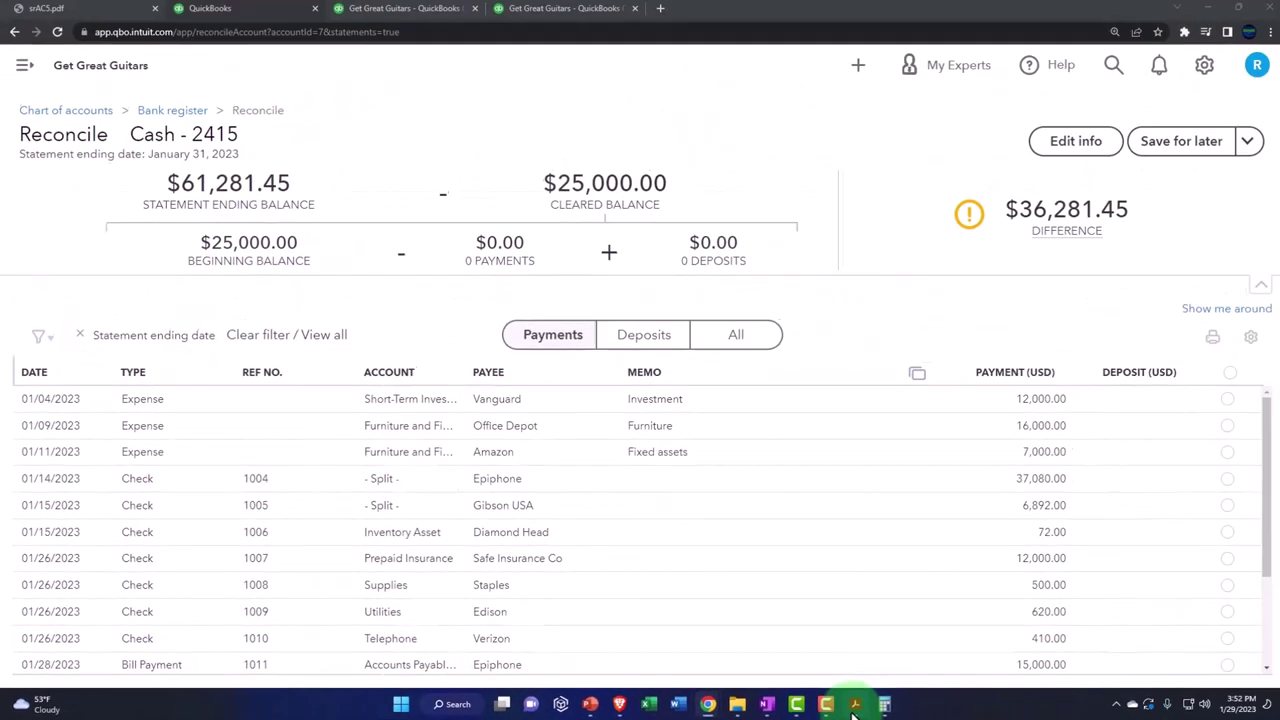
pyautogui.click(854, 706)
pyautogui.scroll(-1, 814, 572)
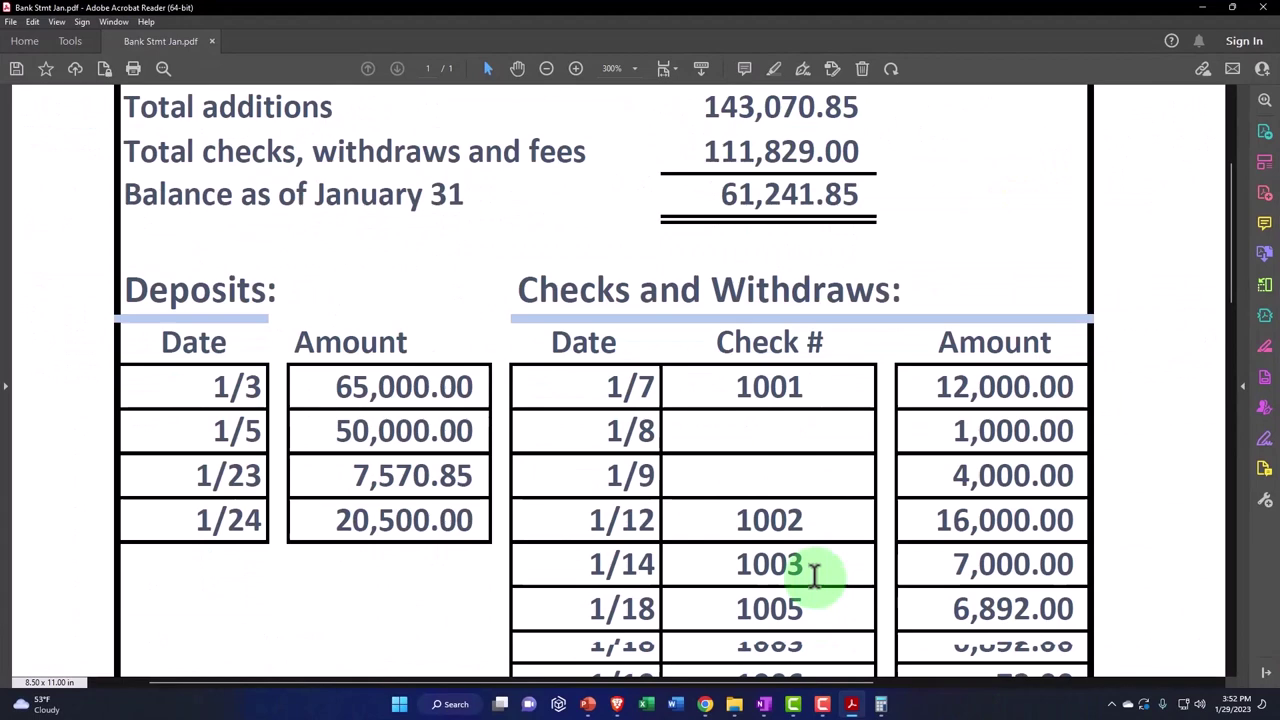
# Show only deposits, compare against the bank statement, then return to all transactions
pyautogui.click(1206, 8)
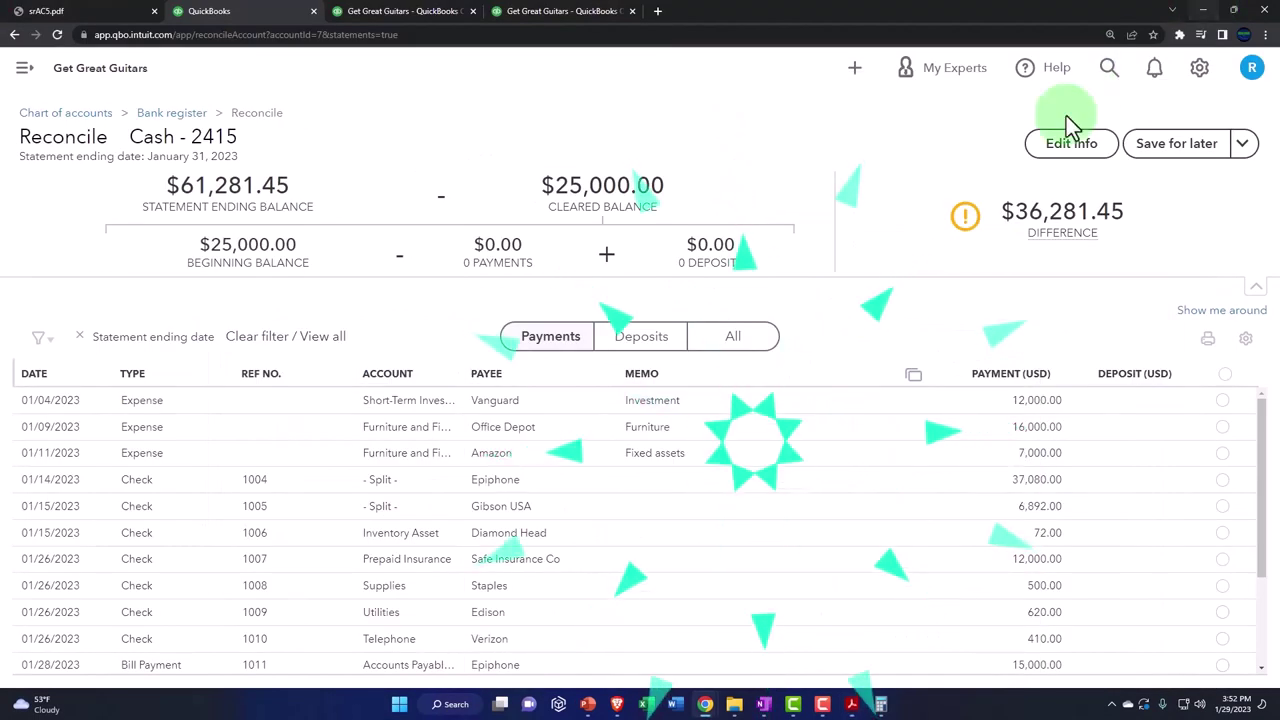
pyautogui.click(641, 340)
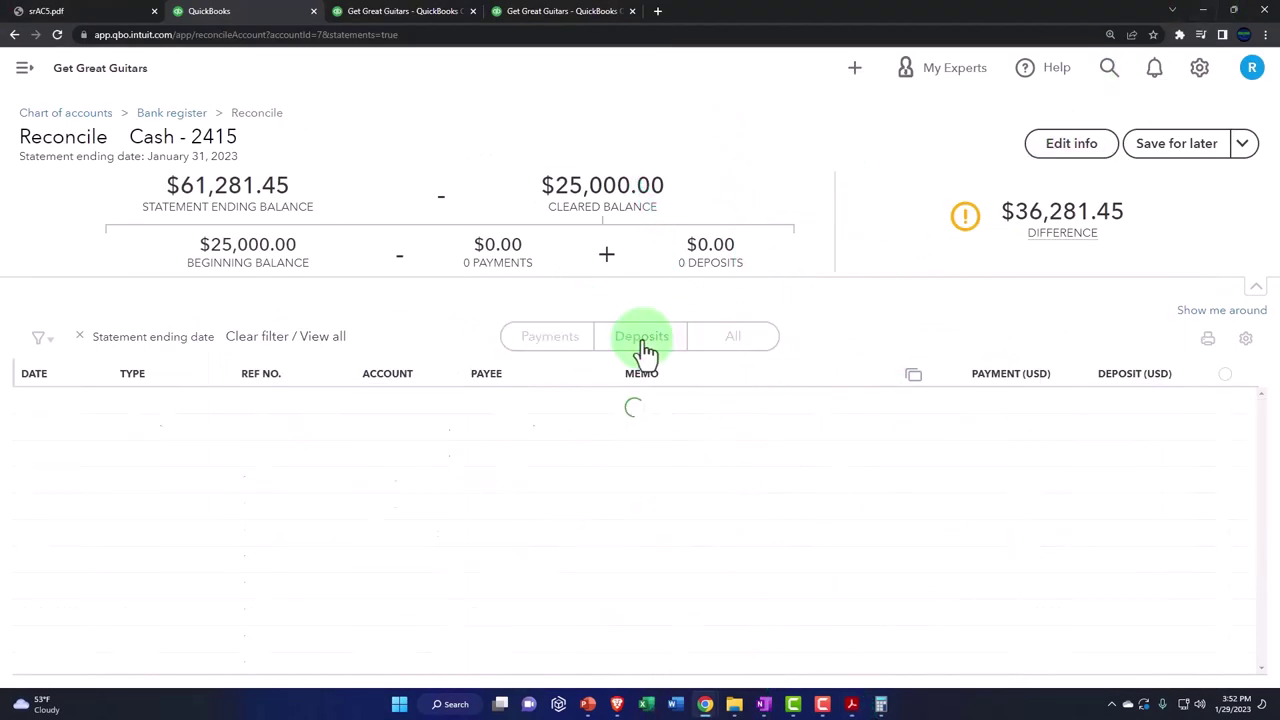
pyautogui.click(851, 704)
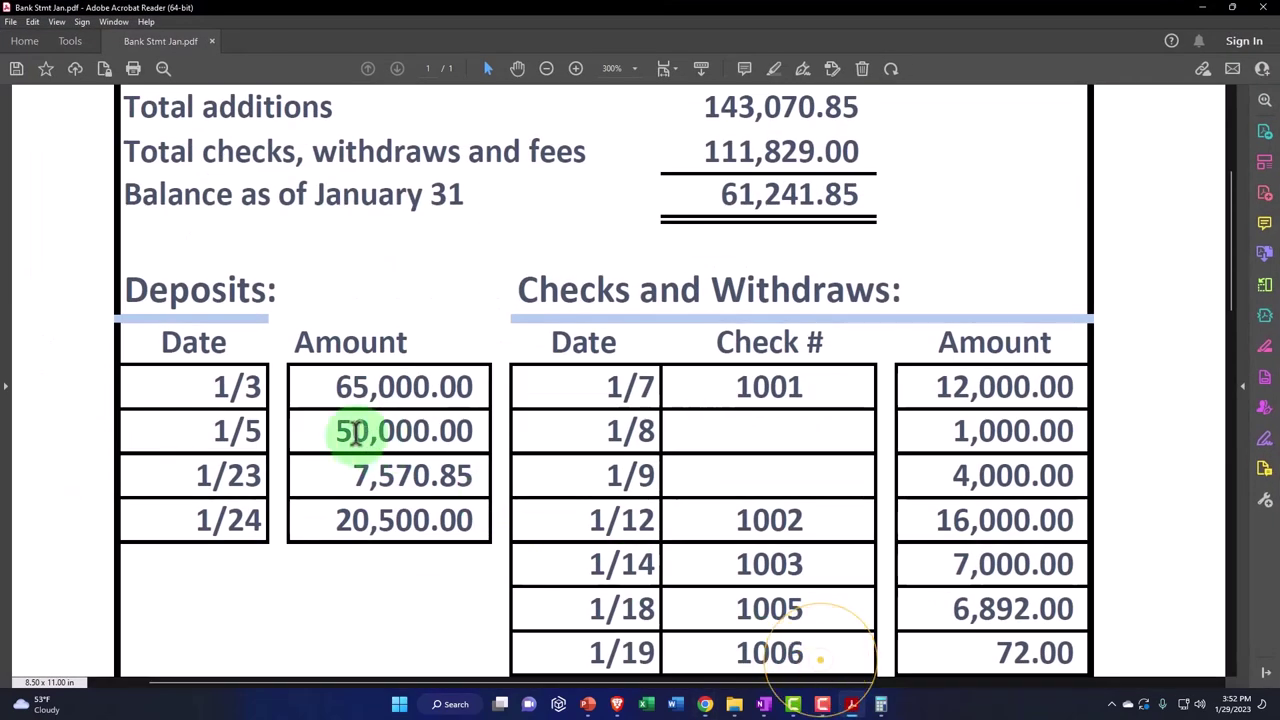
pyautogui.click(1204, 8)
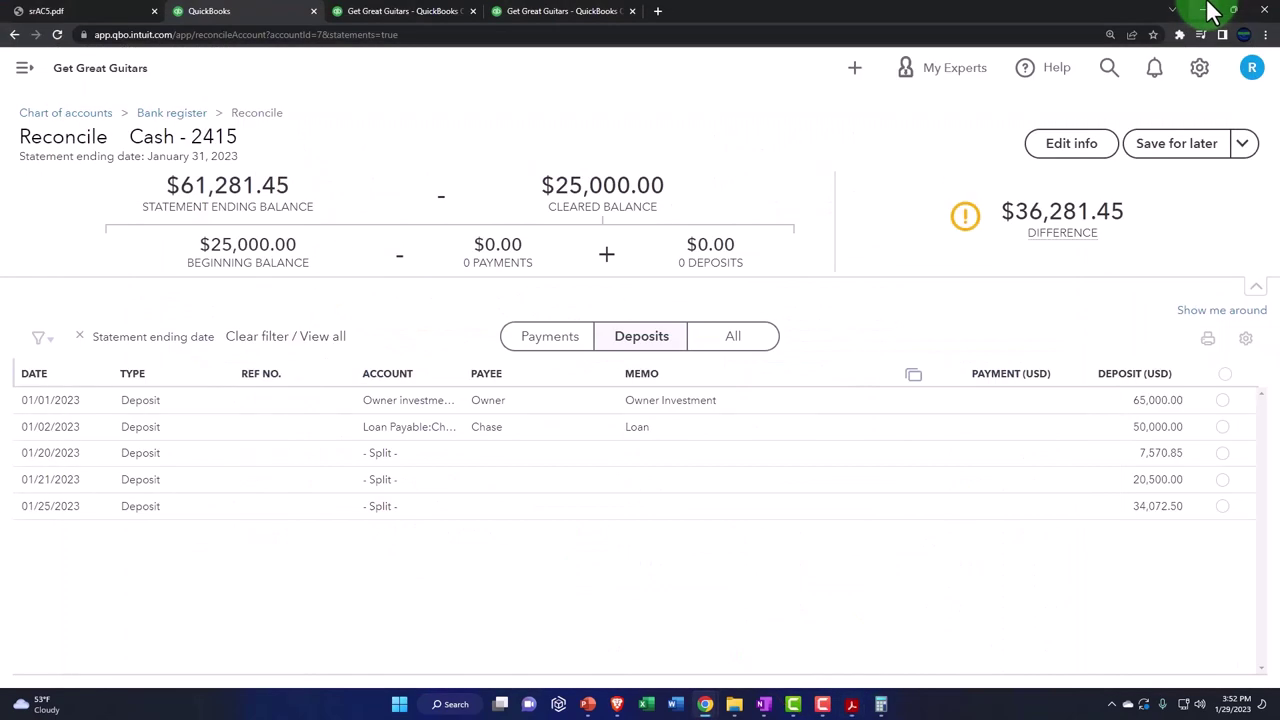
pyautogui.click(758, 346)
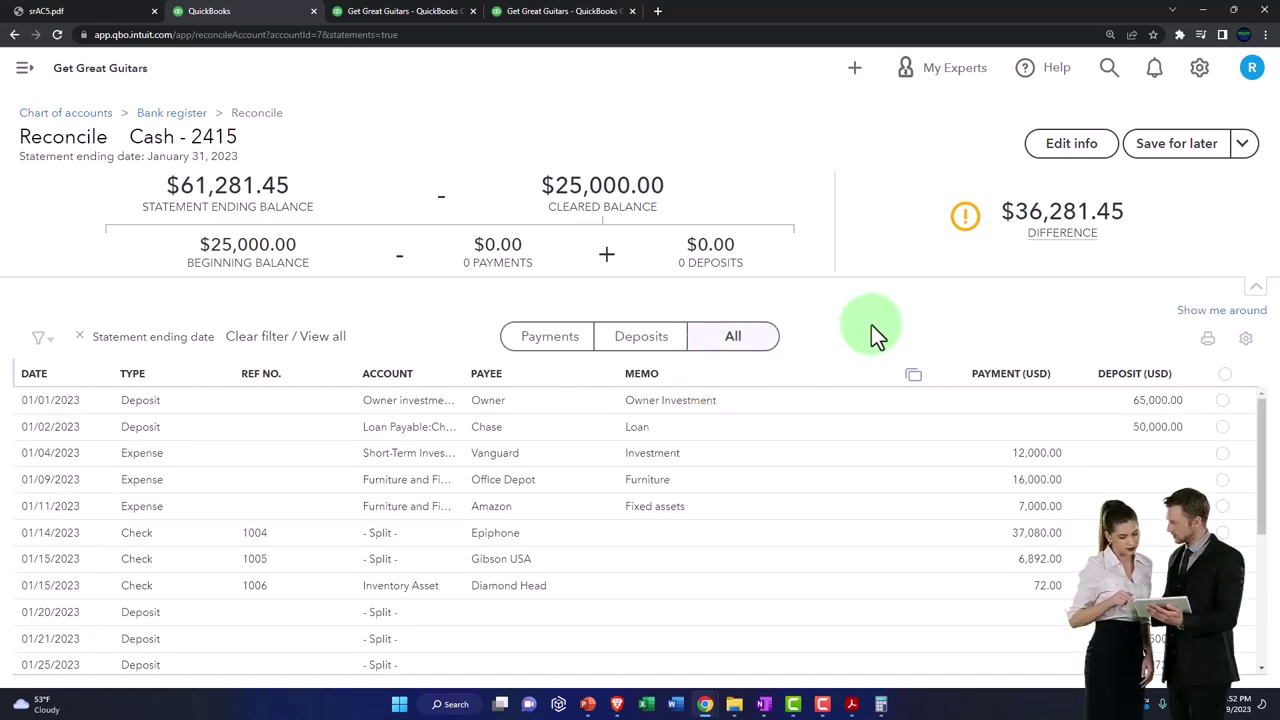
# Start and dismiss the reconciliation guided tour, then open the column and density settings
pyautogui.click(1198, 314)
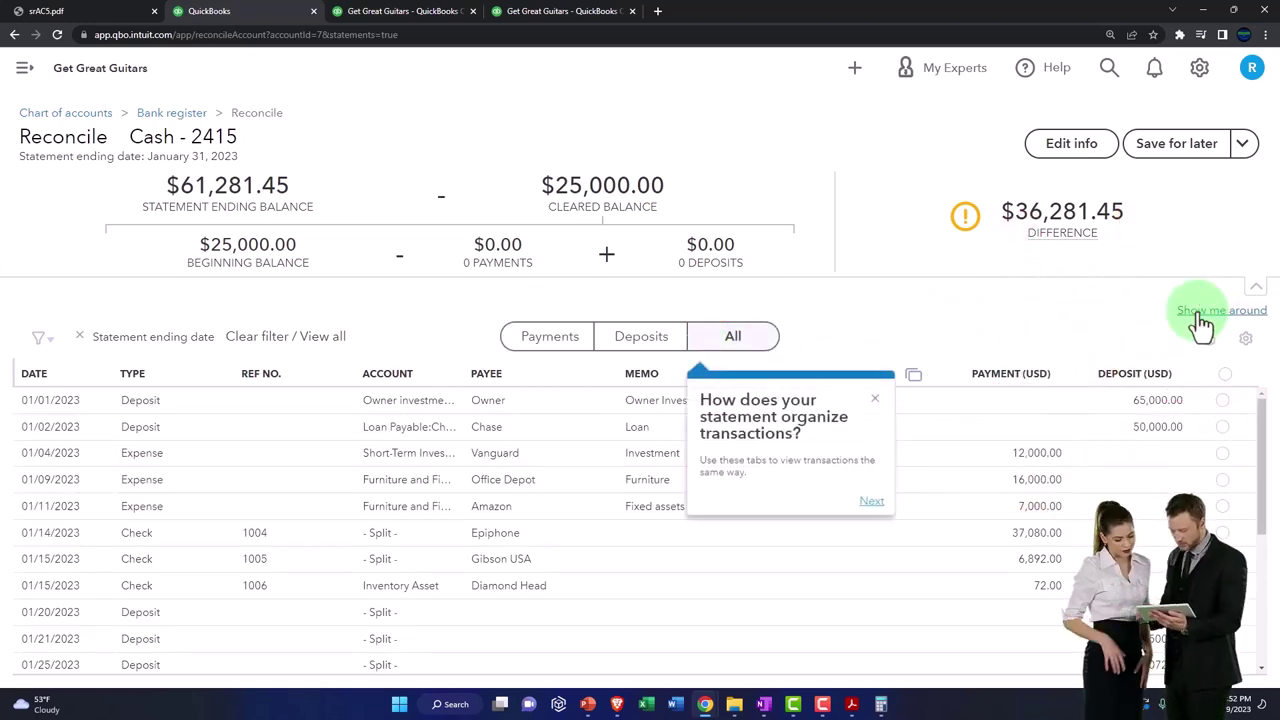
pyautogui.click(874, 401)
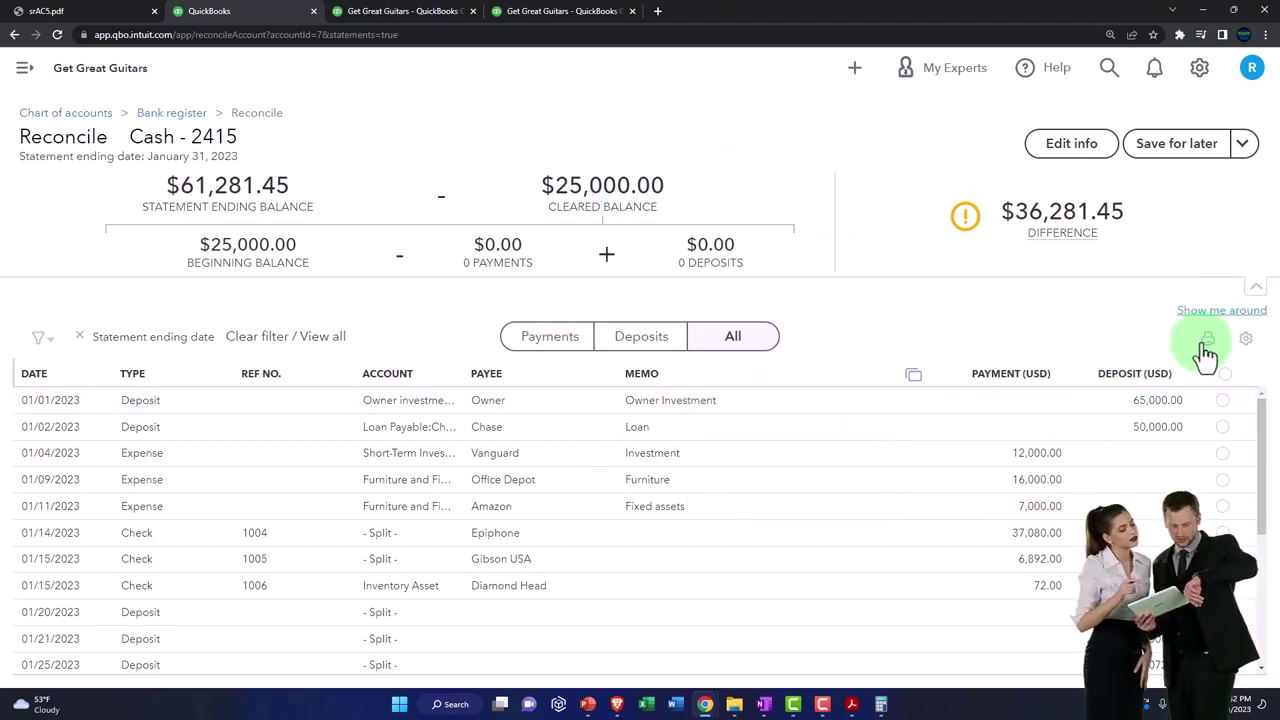
pyautogui.click(1246, 340)
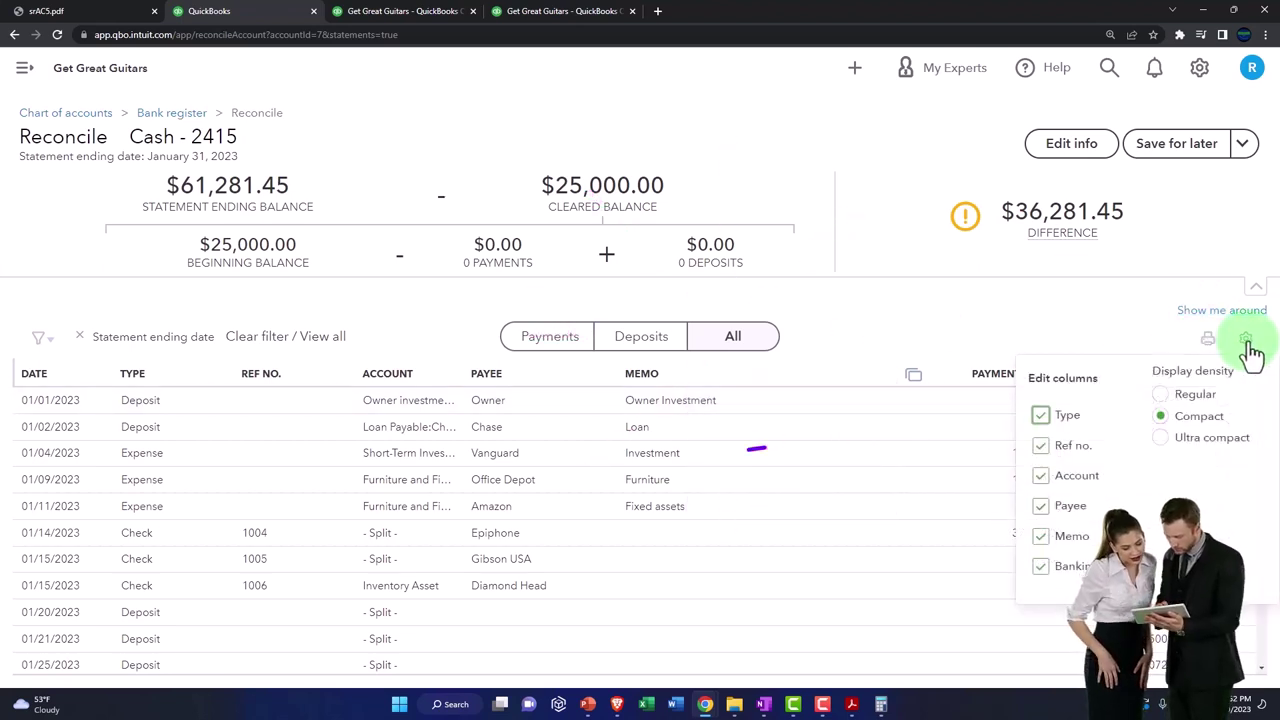